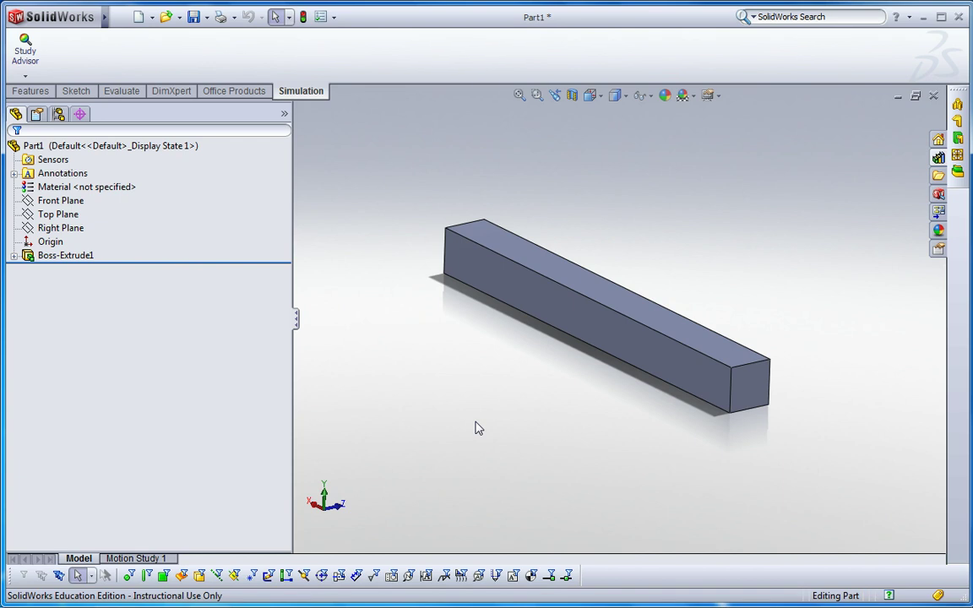
Create a new thermal simulation study named Study 1 for the bar
click(27, 76)
click(51, 104)
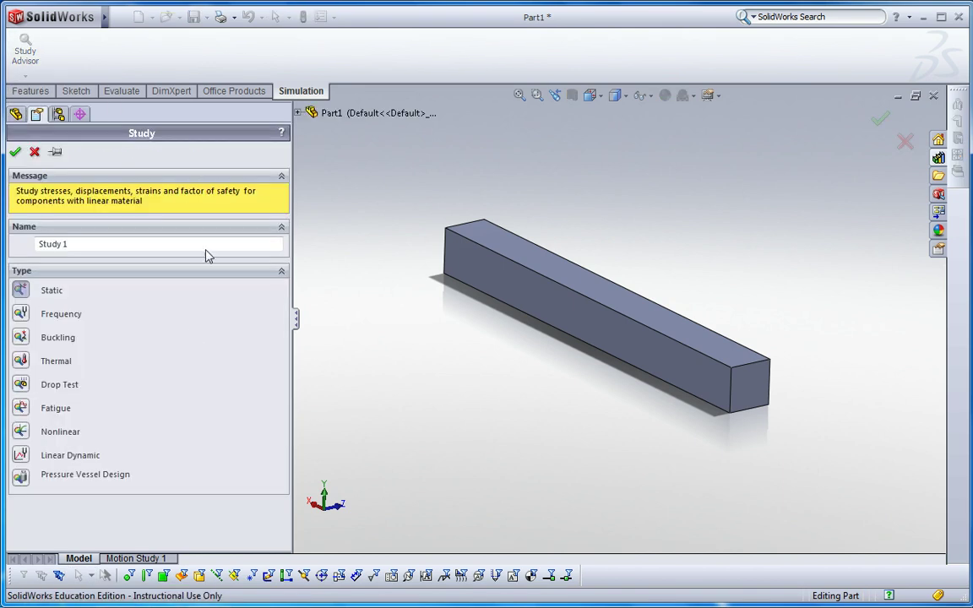
click(21, 362)
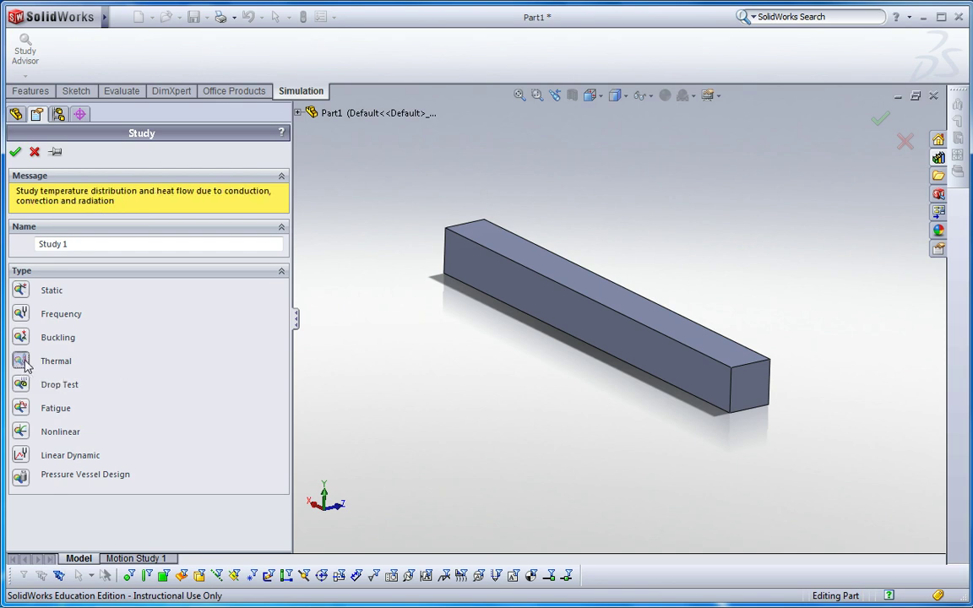
click(15, 152)
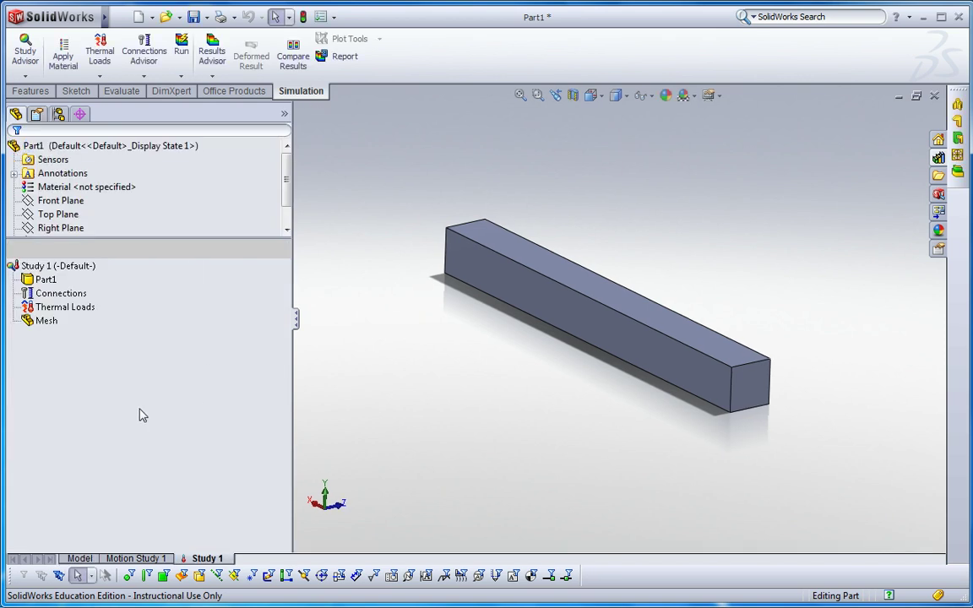
Apply the 6061 Alloy material from the SolidWorks aluminium alloys to the part in the thermal study
right_click(44, 281)
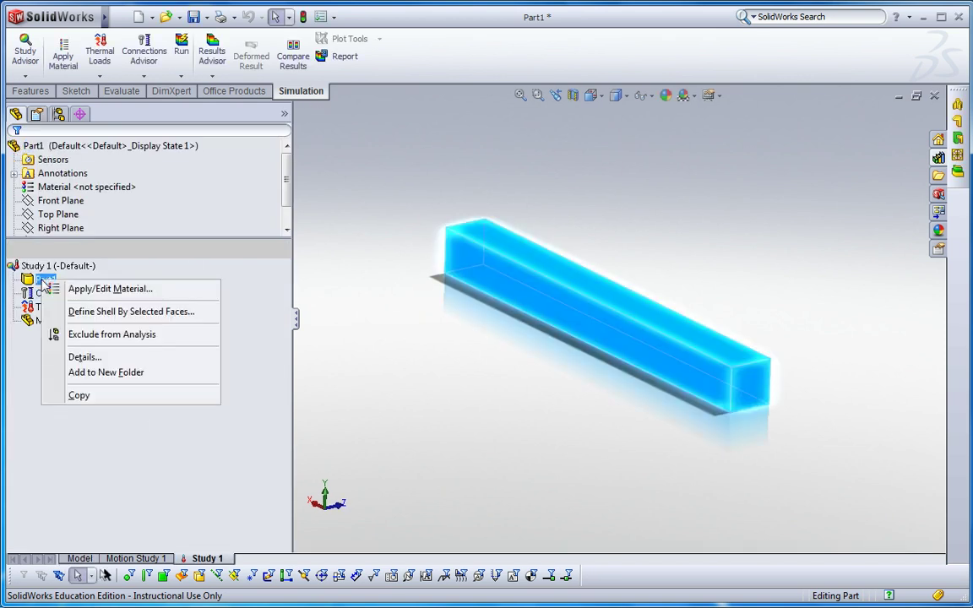
click(127, 288)
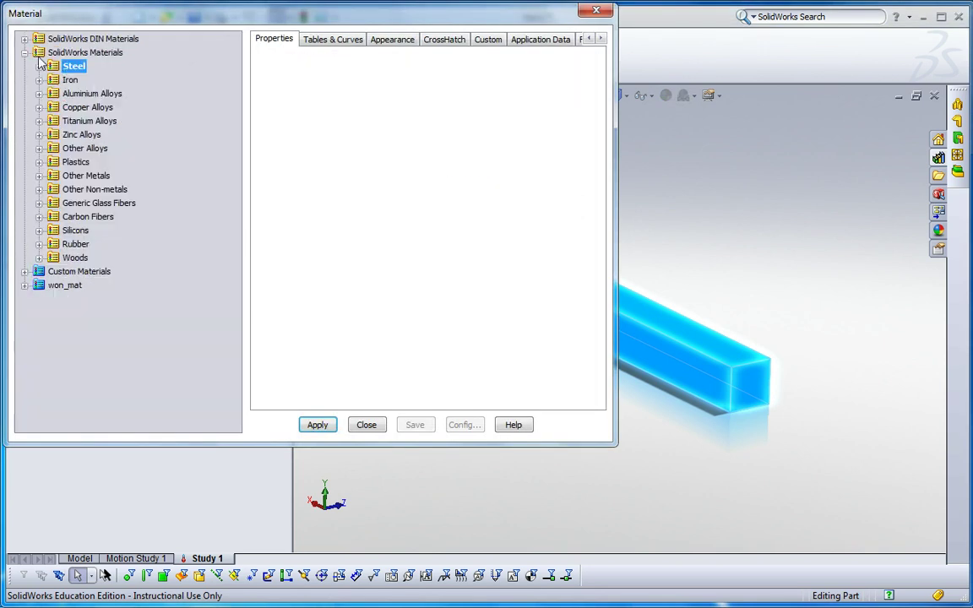
click(39, 53)
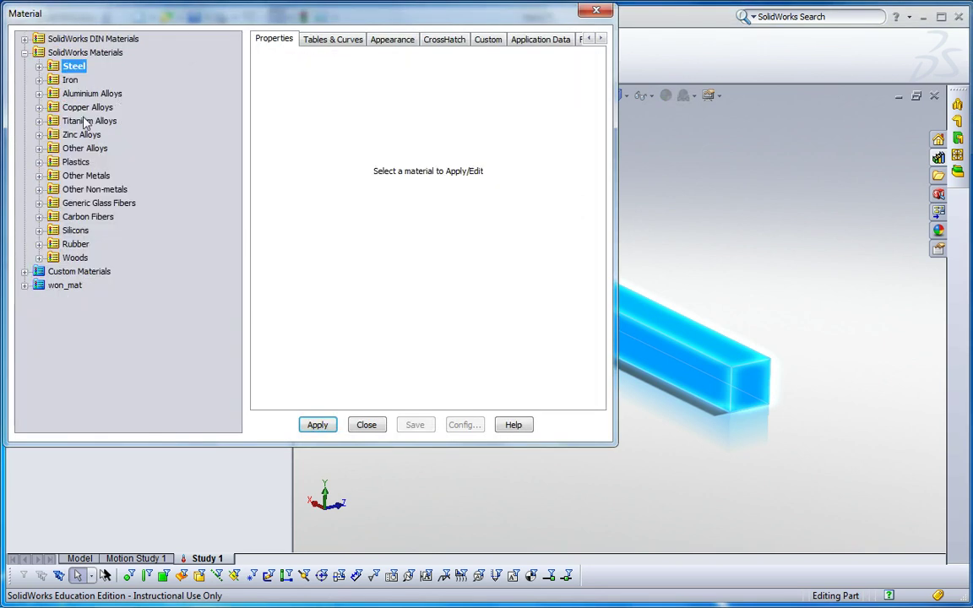
click(84, 95)
double_click(85, 96)
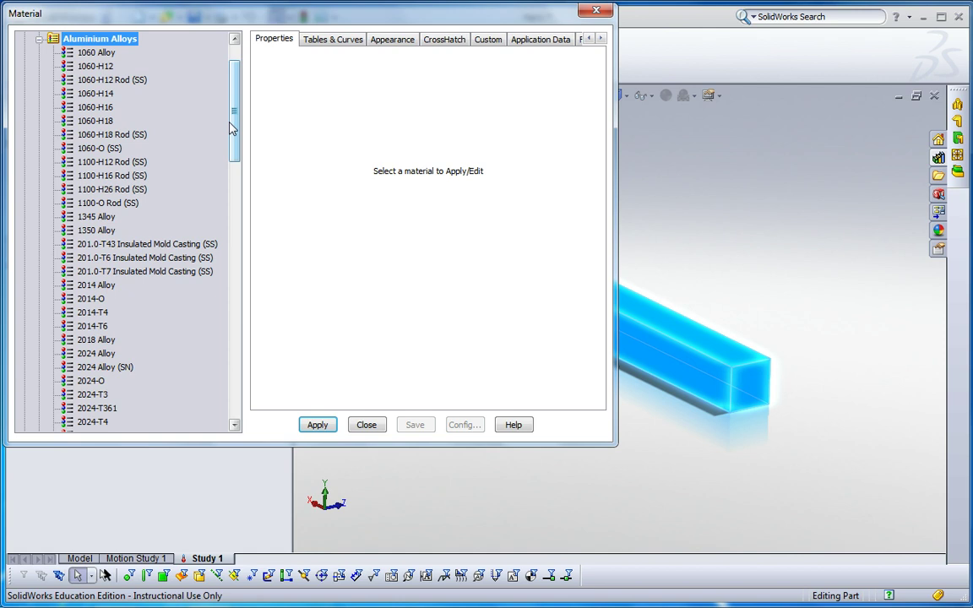
drag(234, 125, 250, 300)
click(100, 244)
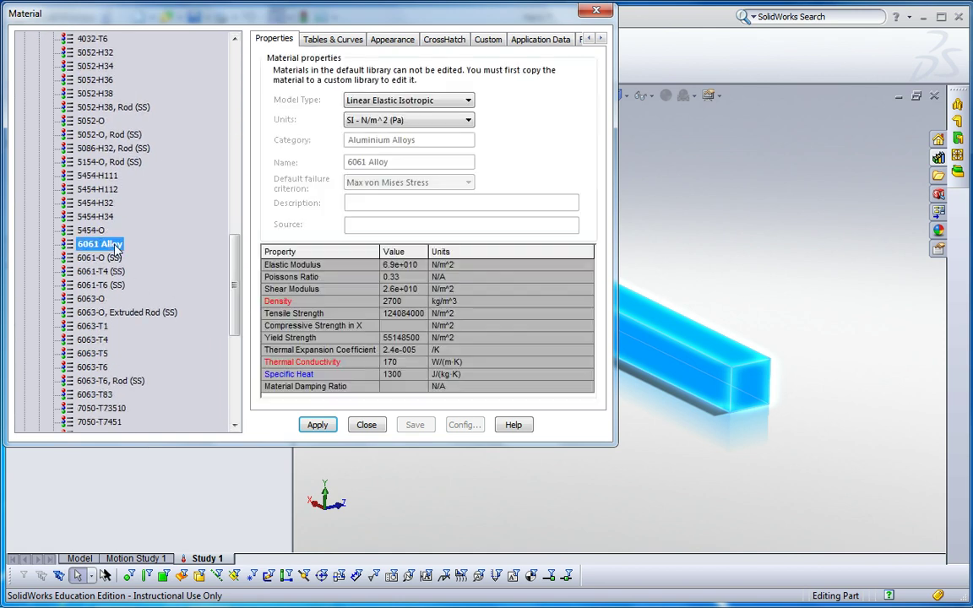
click(316, 424)
click(363, 426)
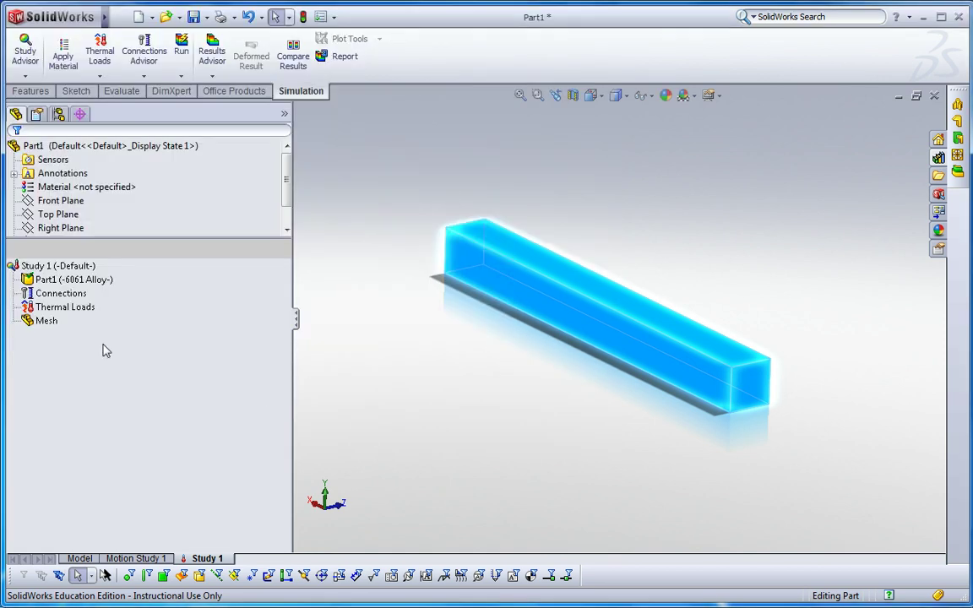
click(88, 310)
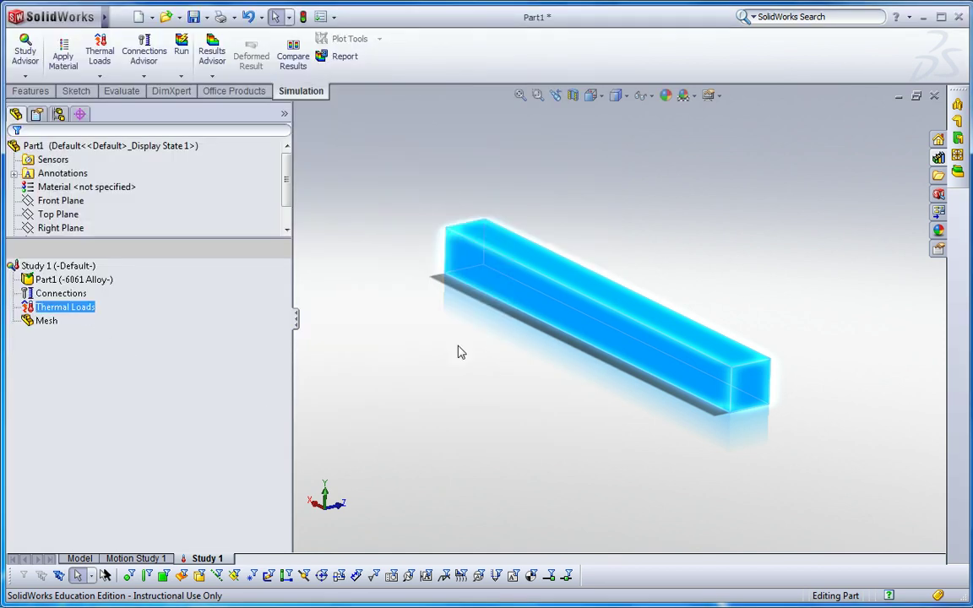
click(501, 359)
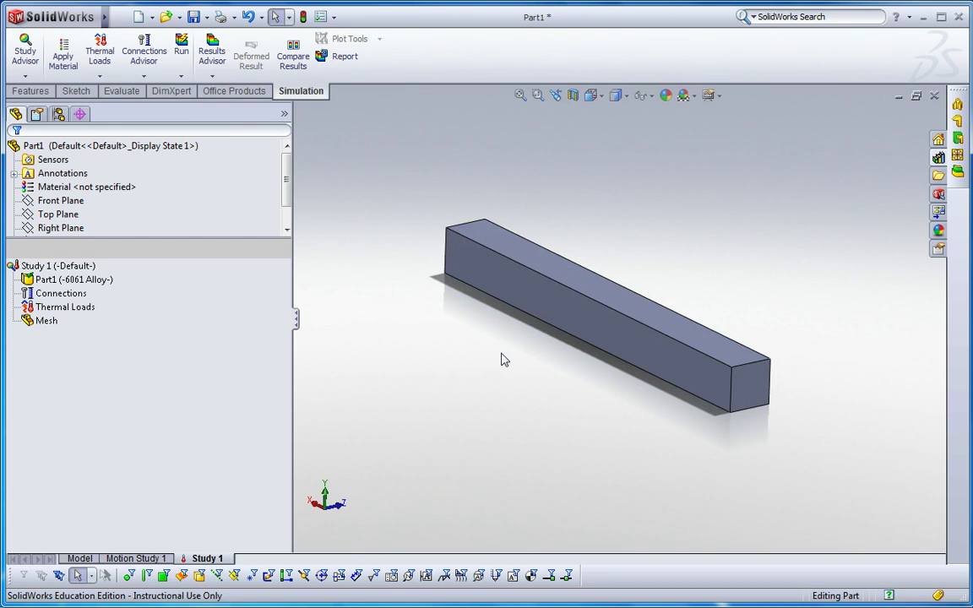
middle_drag(514, 400, 523, 349)
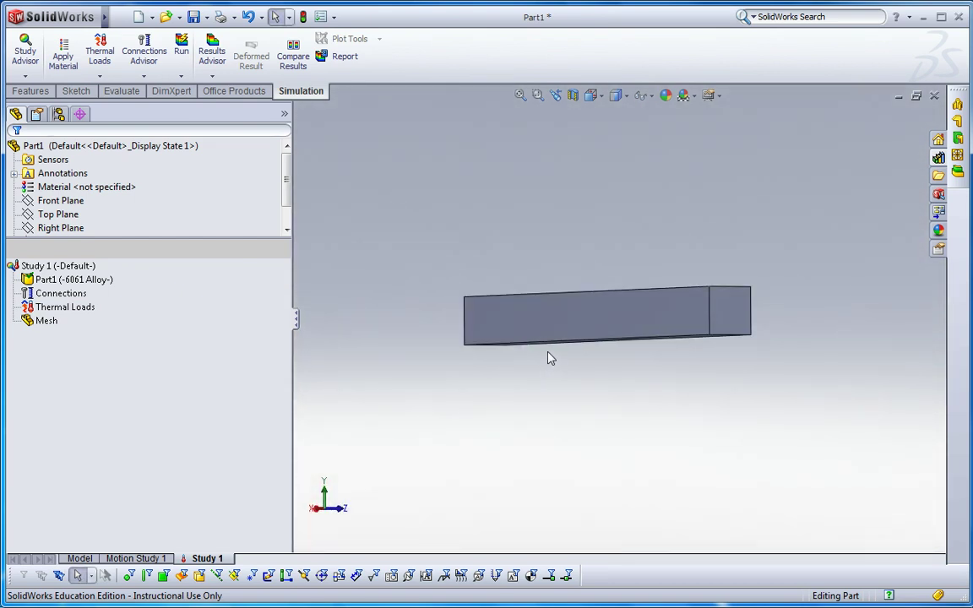
middle_drag(556, 276, 581, 232)
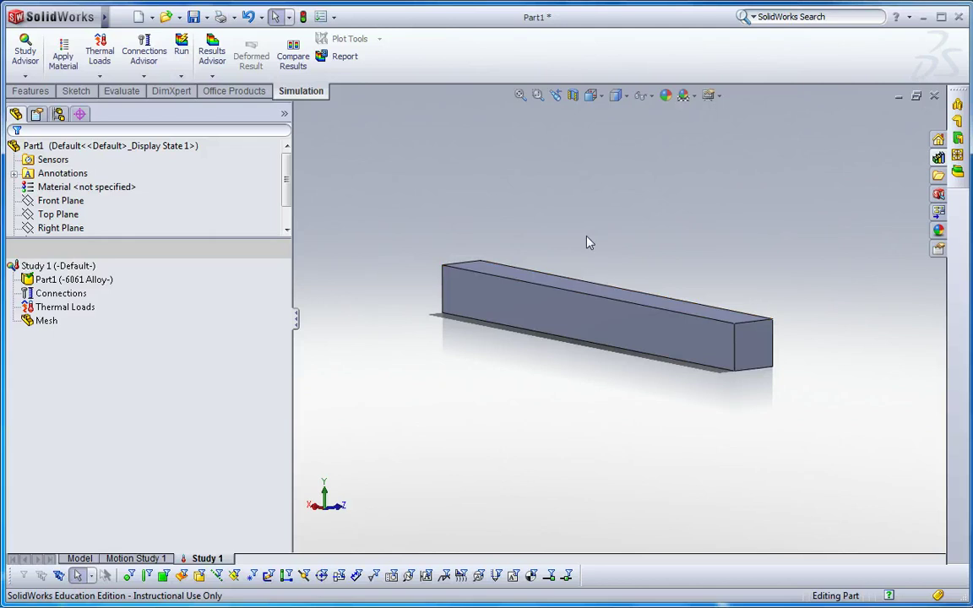
click(193, 280)
Apply a temperature load of 19 Celsius to the bar's bottom face
click(81, 309)
right_click(83, 310)
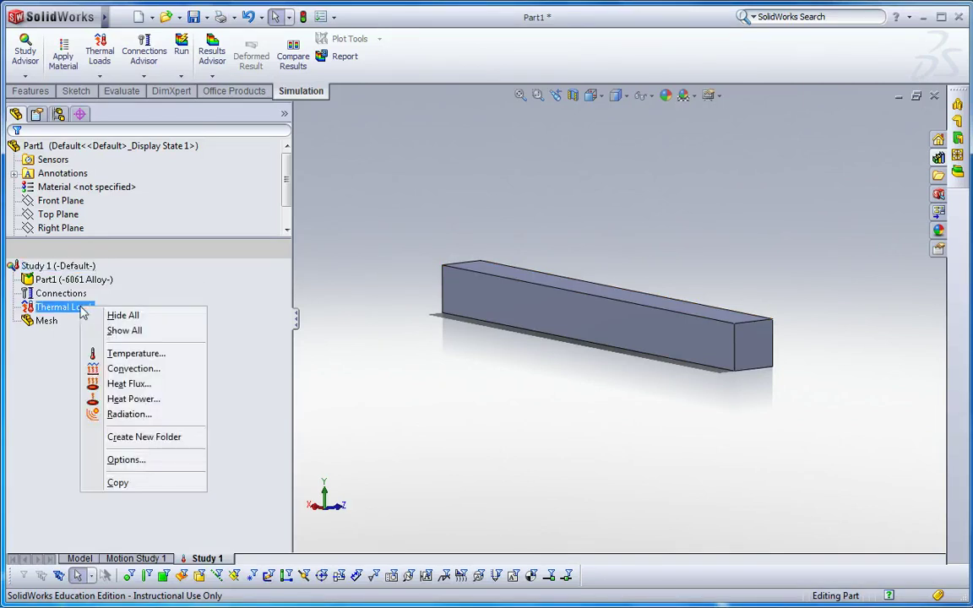
click(170, 356)
middle_drag(538, 452, 497, 238)
click(569, 384)
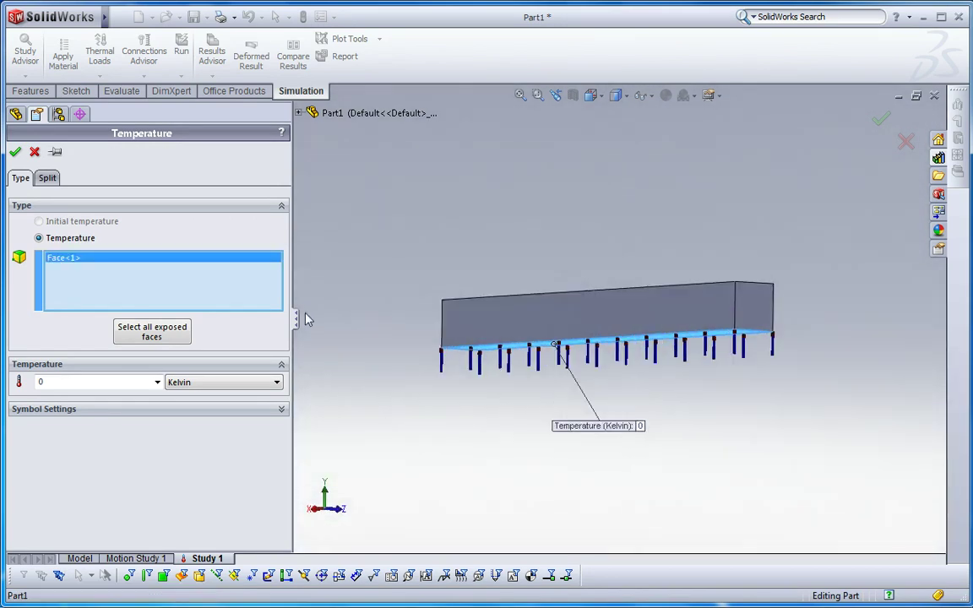
click(185, 383)
click(195, 413)
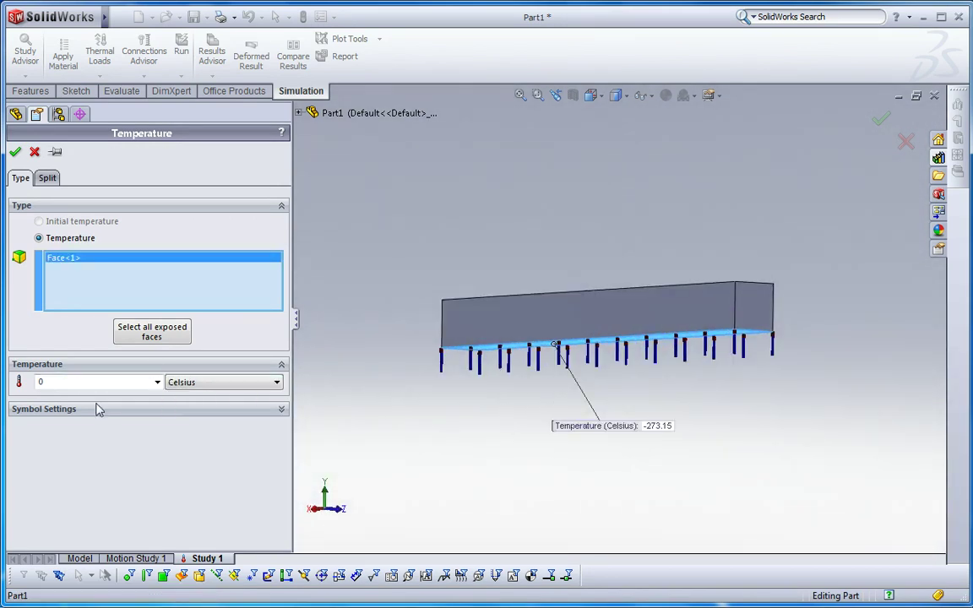
double_click(71, 383)
text(19)
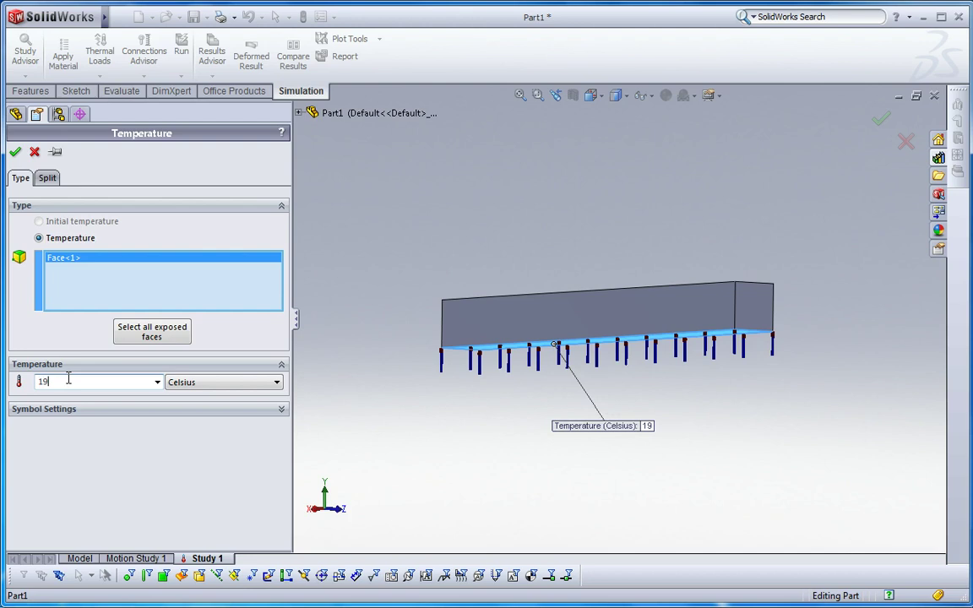
click(15, 152)
Apply a second temperature load of 20 Celsius to the bar's top face
middle_drag(450, 251, 591, 253)
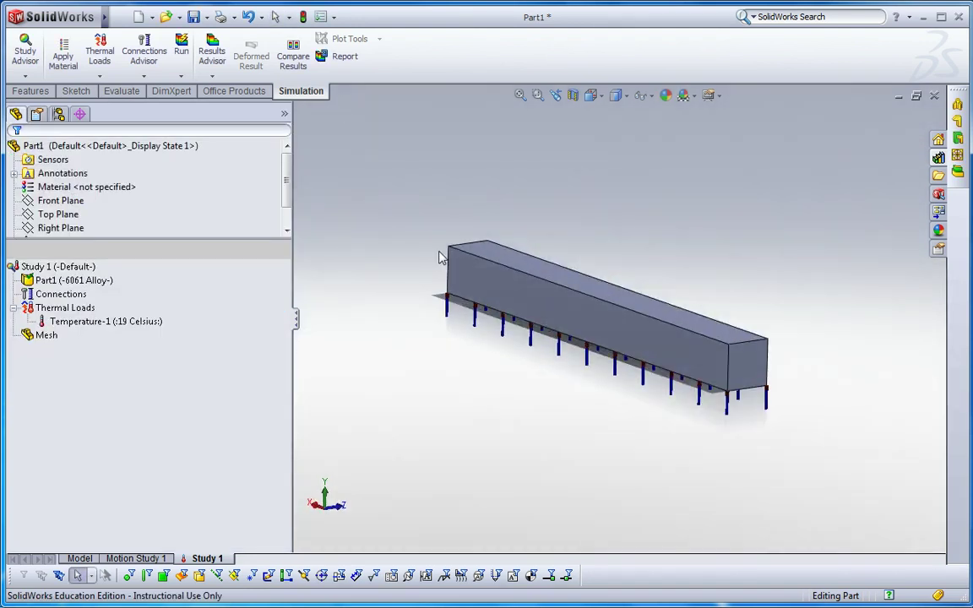
click(65, 308)
right_click(72, 310)
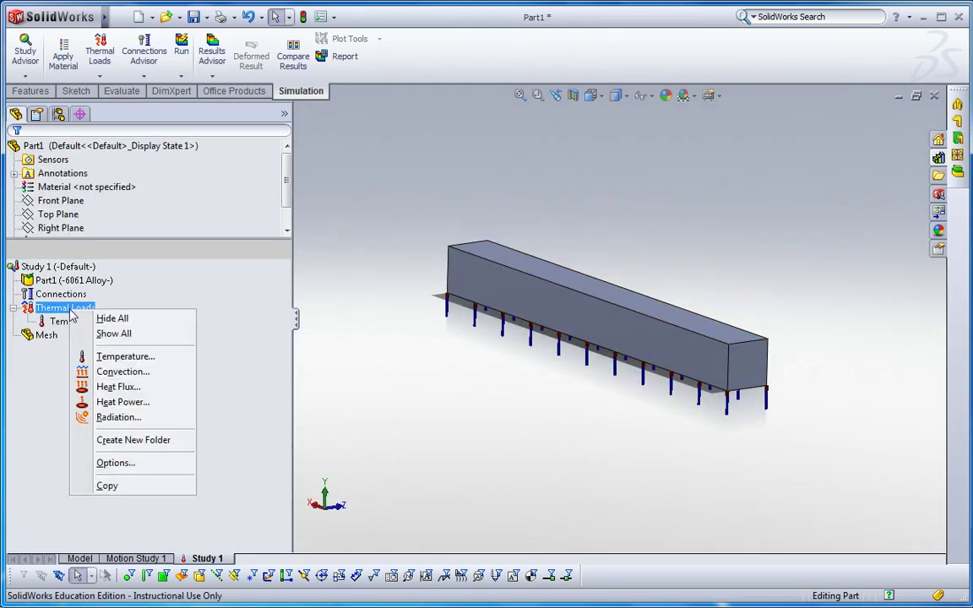
click(125, 355)
middle_drag(507, 338, 441, 220)
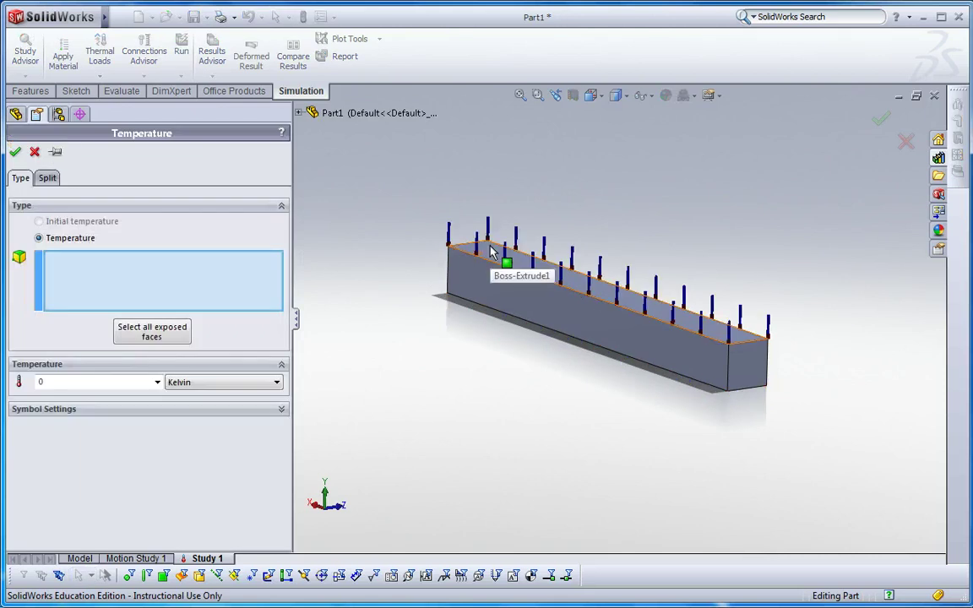
click(492, 252)
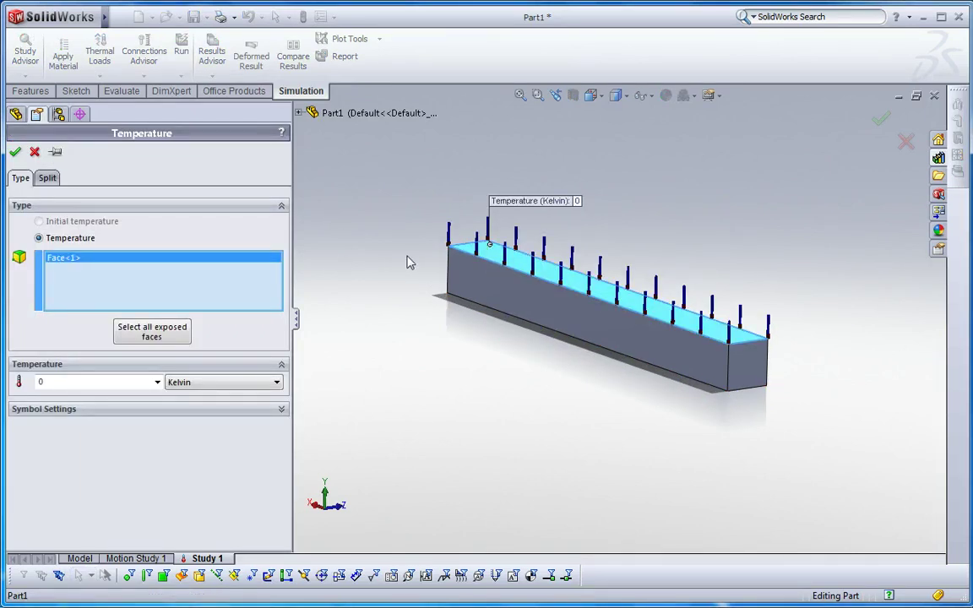
click(190, 384)
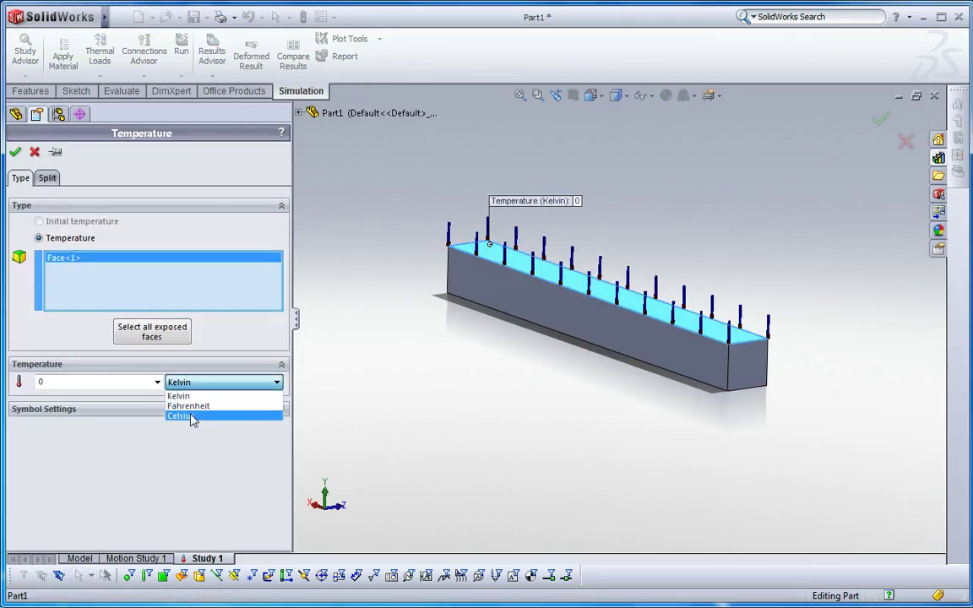
click(193, 416)
click(106, 385)
key(BackSpace)
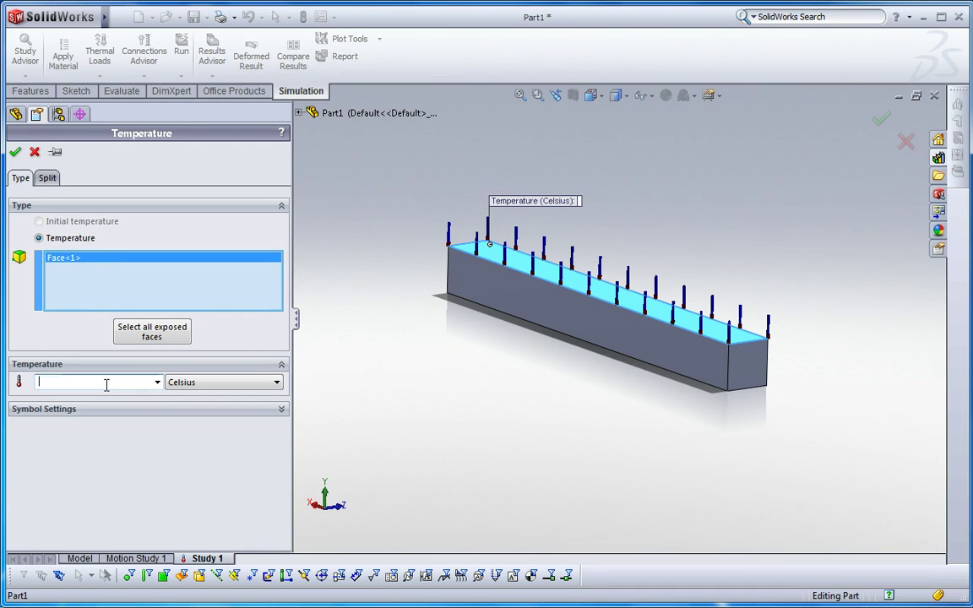
text(20)
click(15, 153)
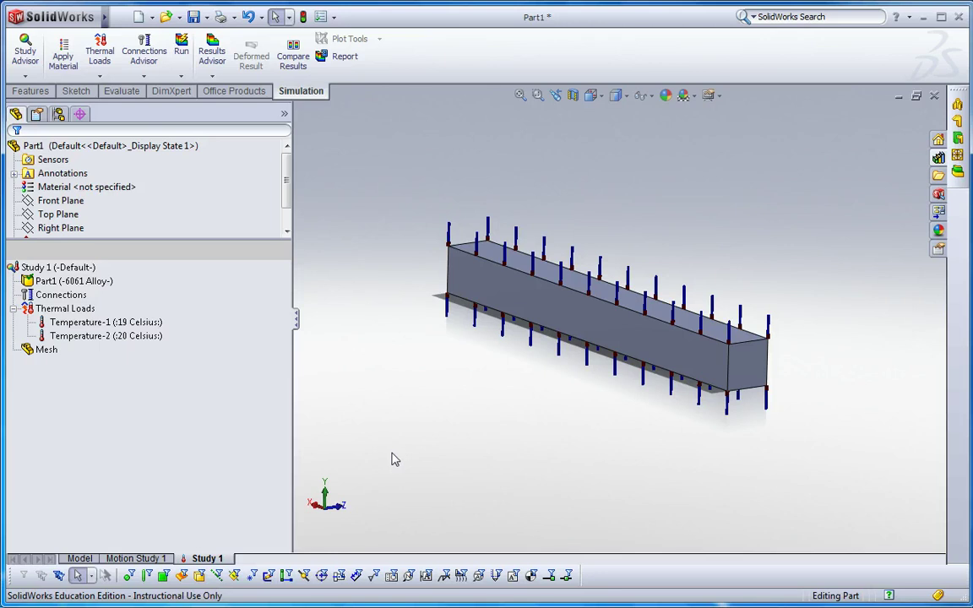
Create the mesh for the thermal study with the default mesh density
right_click(46, 349)
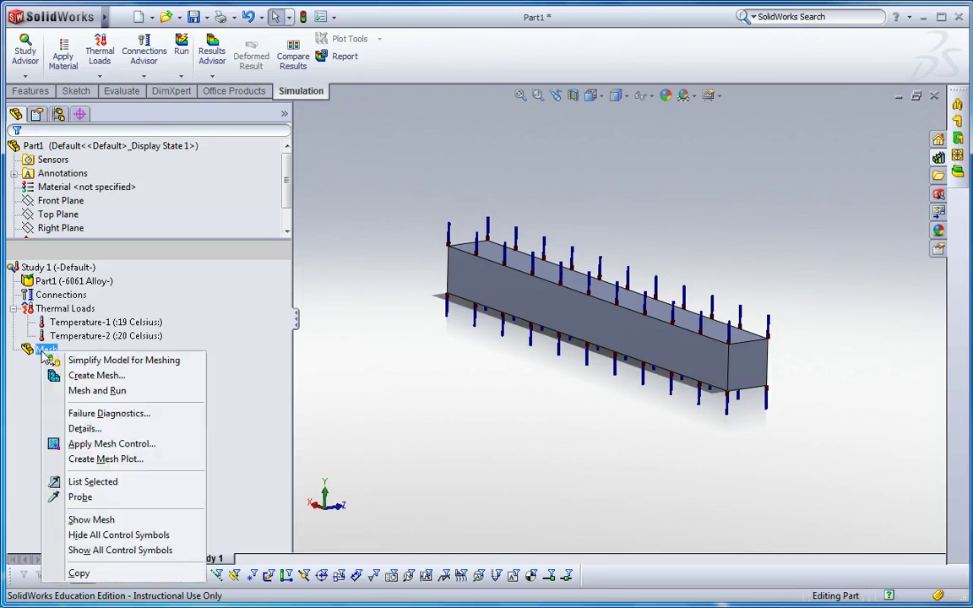
click(93, 374)
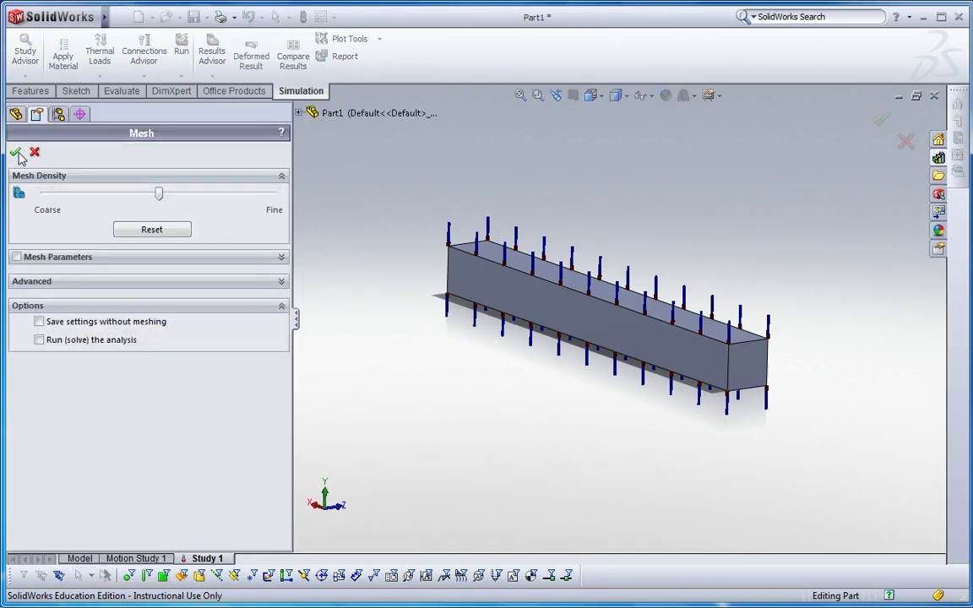
click(15, 149)
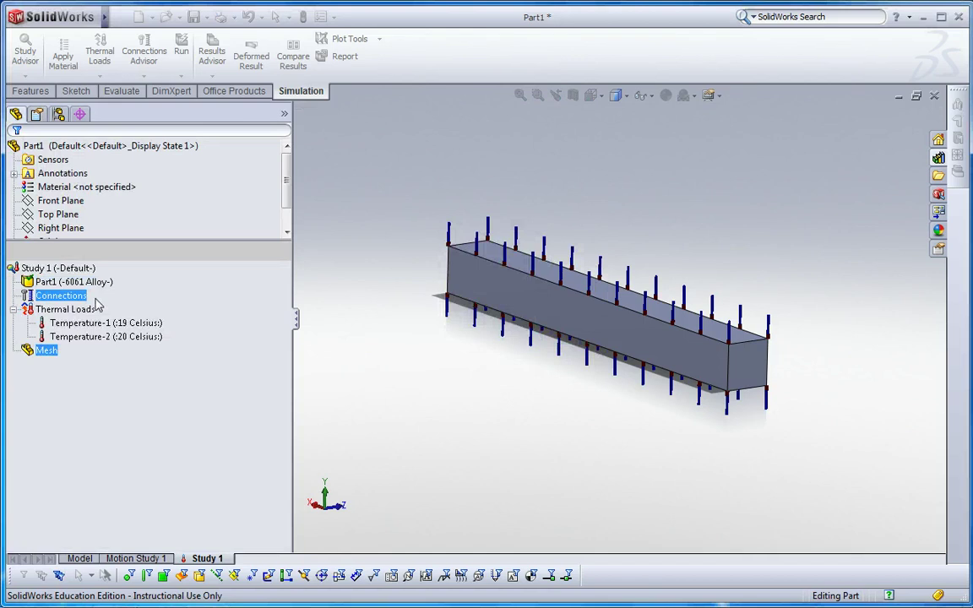
Run the thermal study to compute the bar's temperature distribution
click(51, 268)
right_click(51, 267)
click(355, 372)
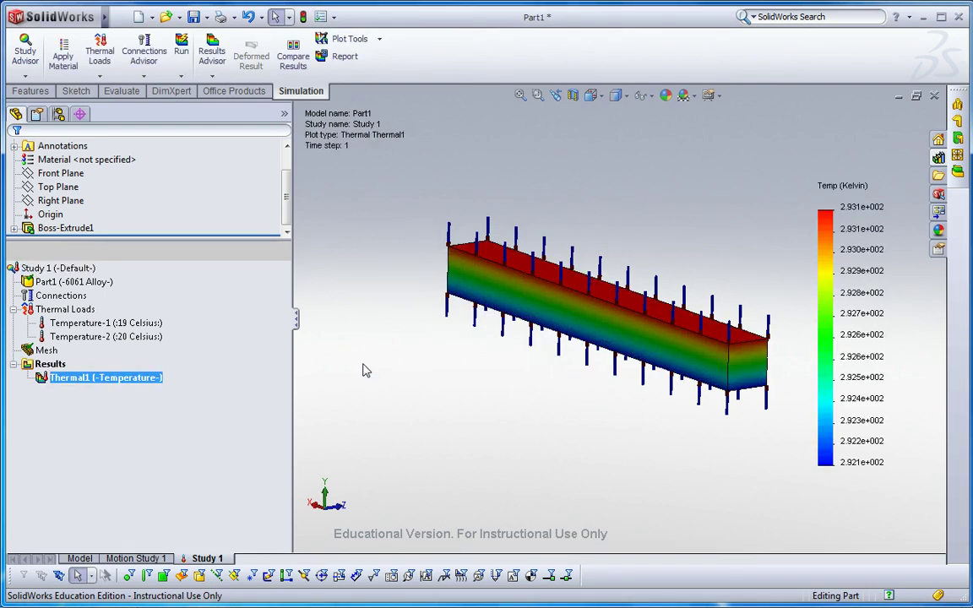
Set the thermal result plot's temperature units to Celsius
scroll(751, 307, down, 2)
scroll(677, 276, down, 1)
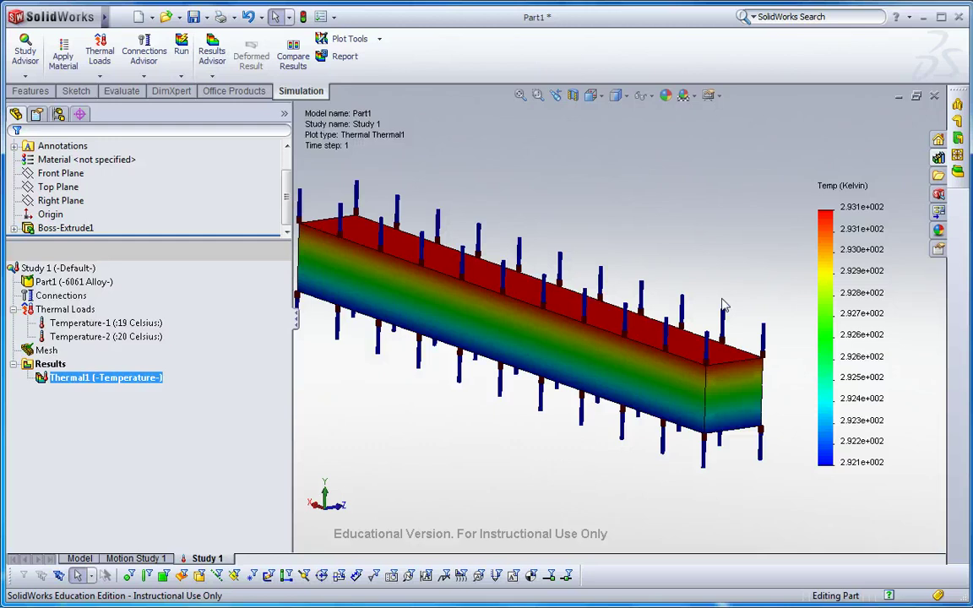
scroll(637, 272, up, 3)
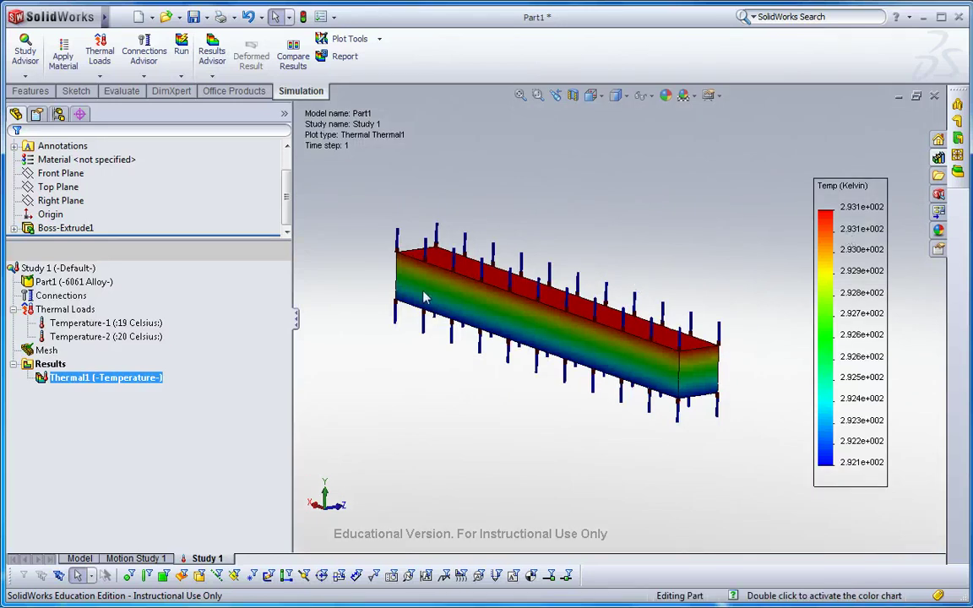
right_click(81, 377)
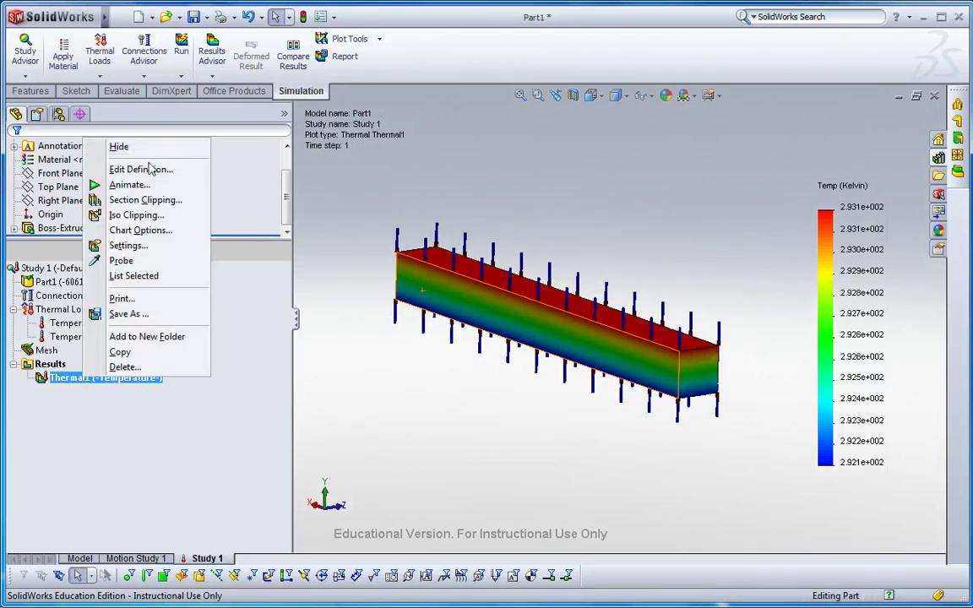
click(182, 169)
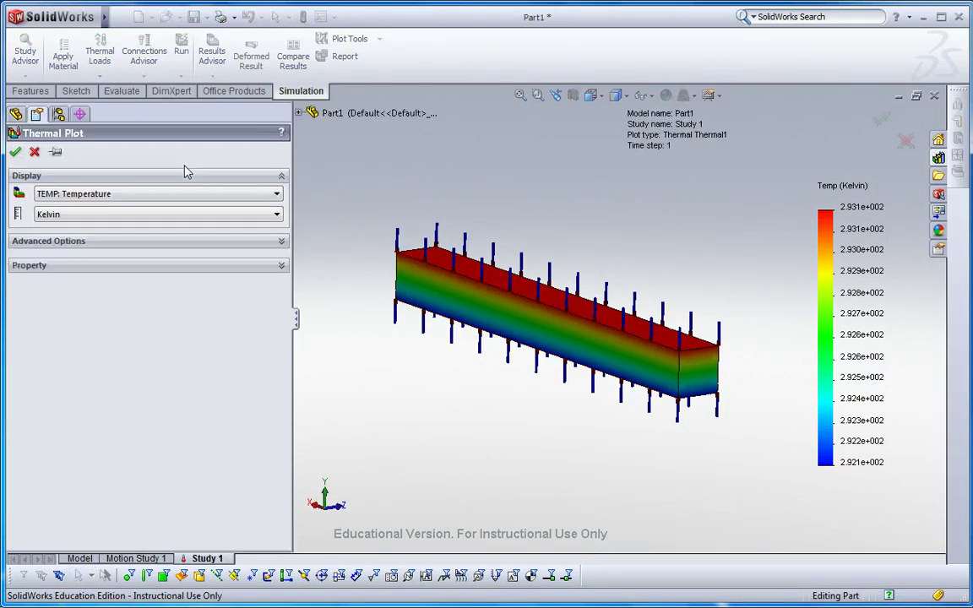
click(141, 195)
click(141, 195)
click(108, 214)
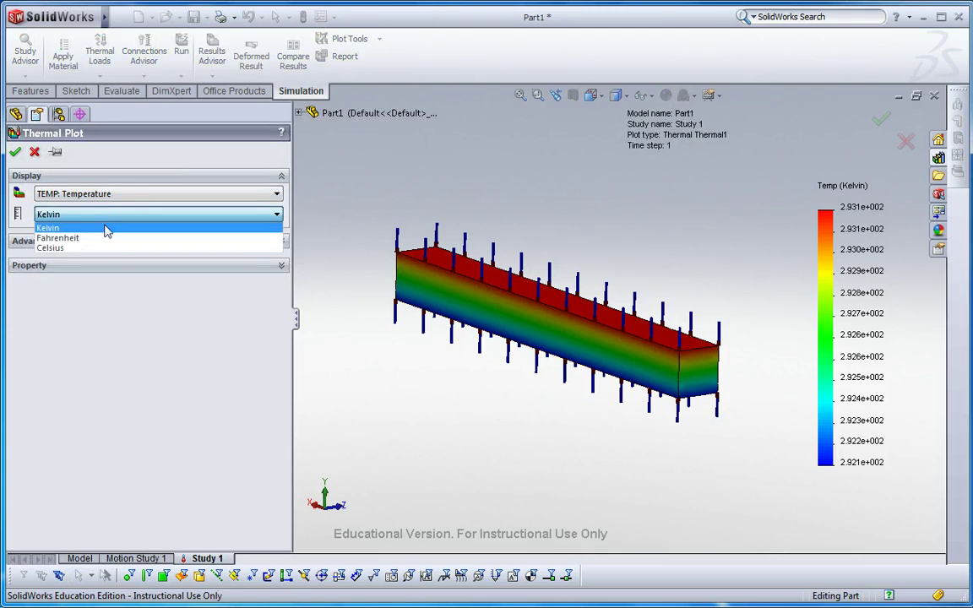
click(49, 247)
click(15, 152)
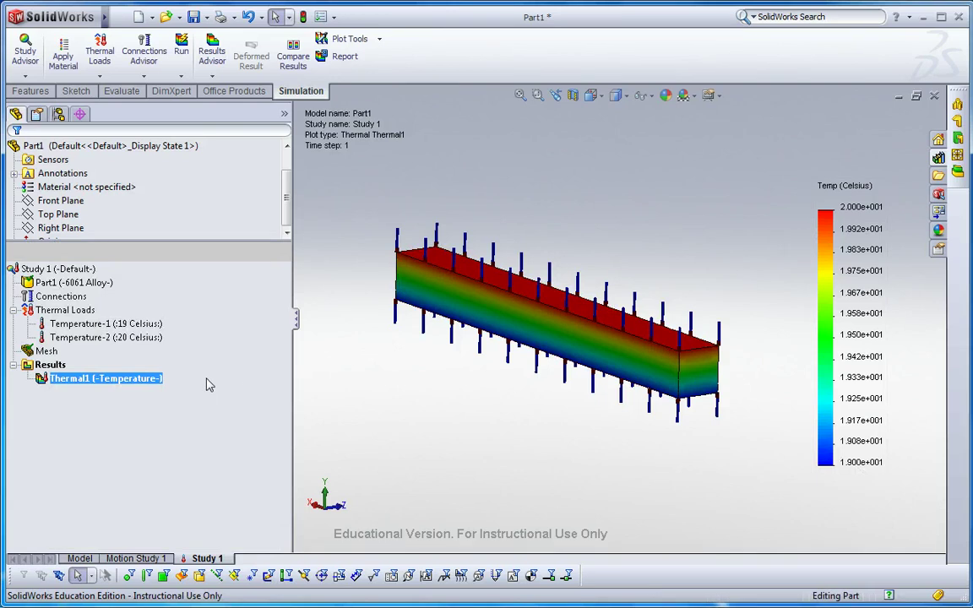
Create a new static study for the bar alongside the existing thermal study
click(32, 78)
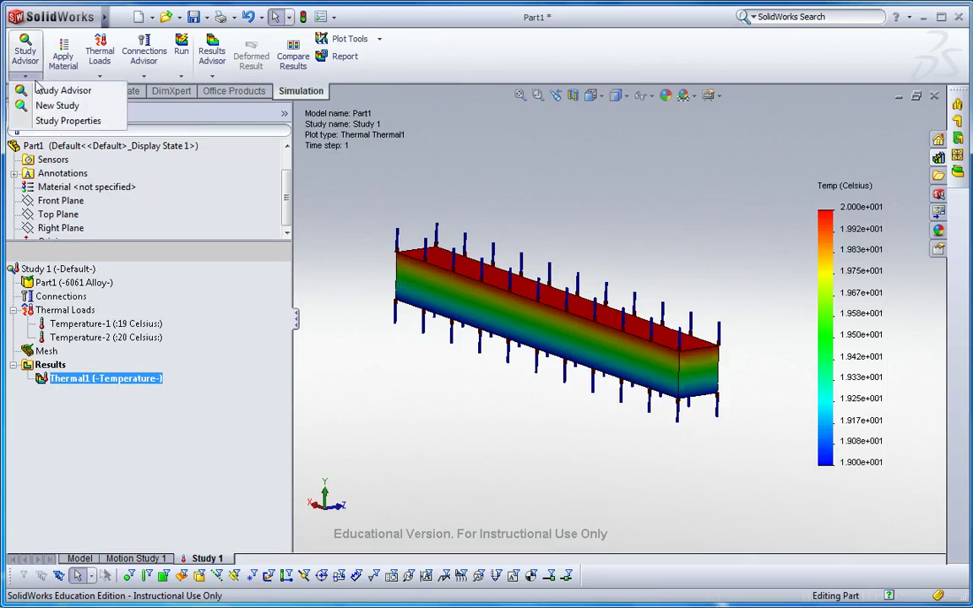
click(52, 107)
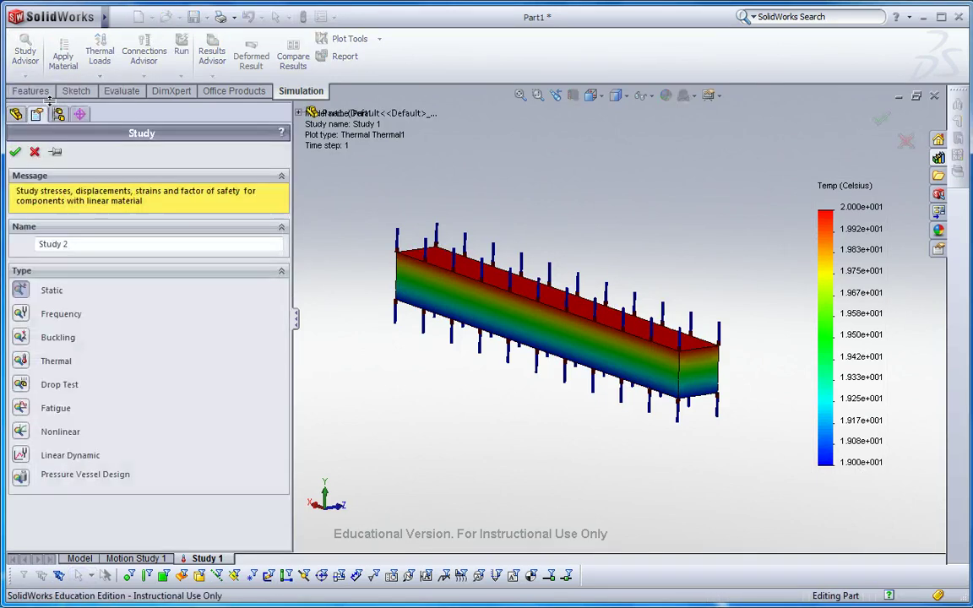
click(16, 151)
Copy the 6061 Alloy part definition from Study 1 into Study 2
click(46, 279)
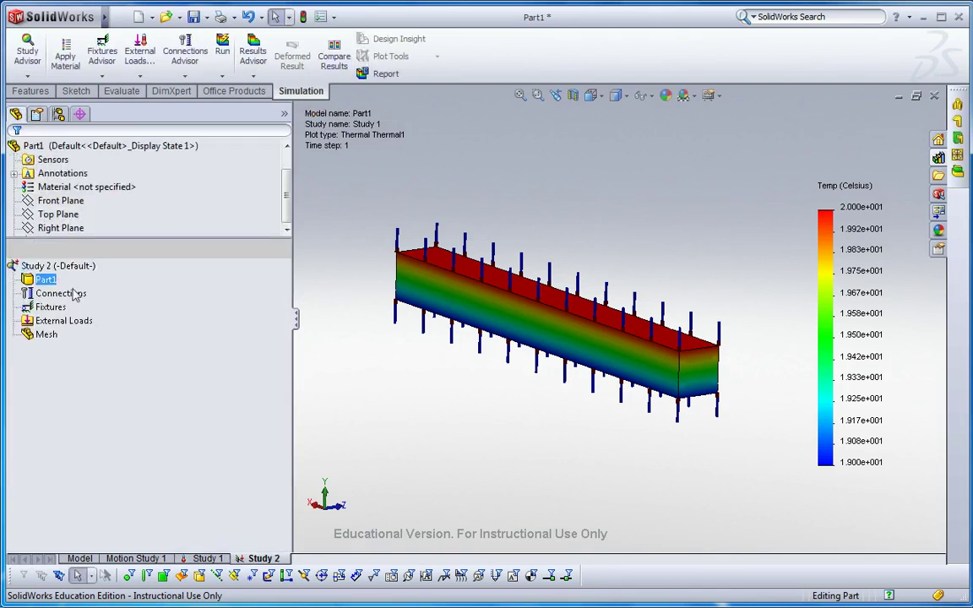
click(68, 293)
click(131, 364)
click(215, 561)
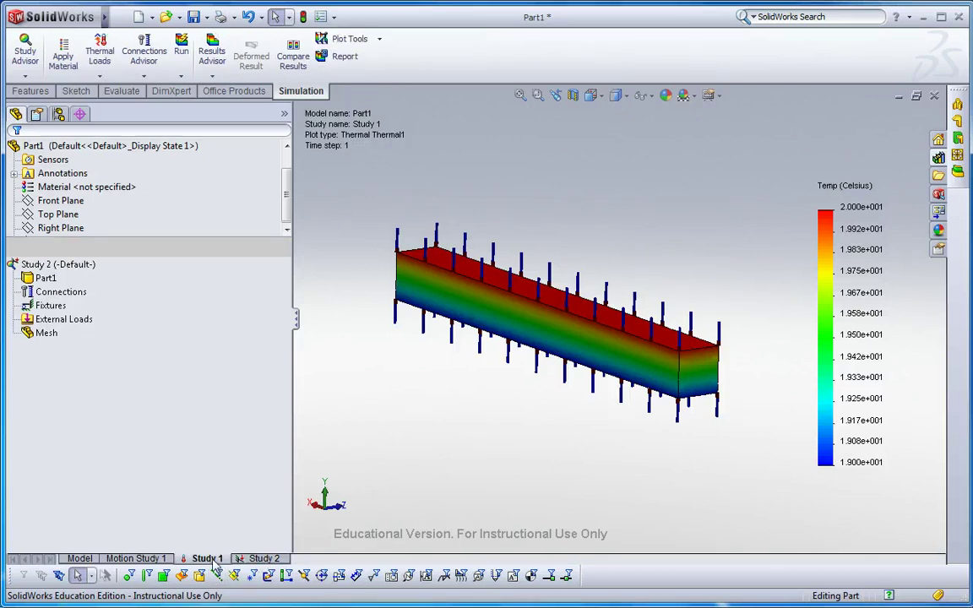
drag(110, 375, 264, 559)
click(49, 281)
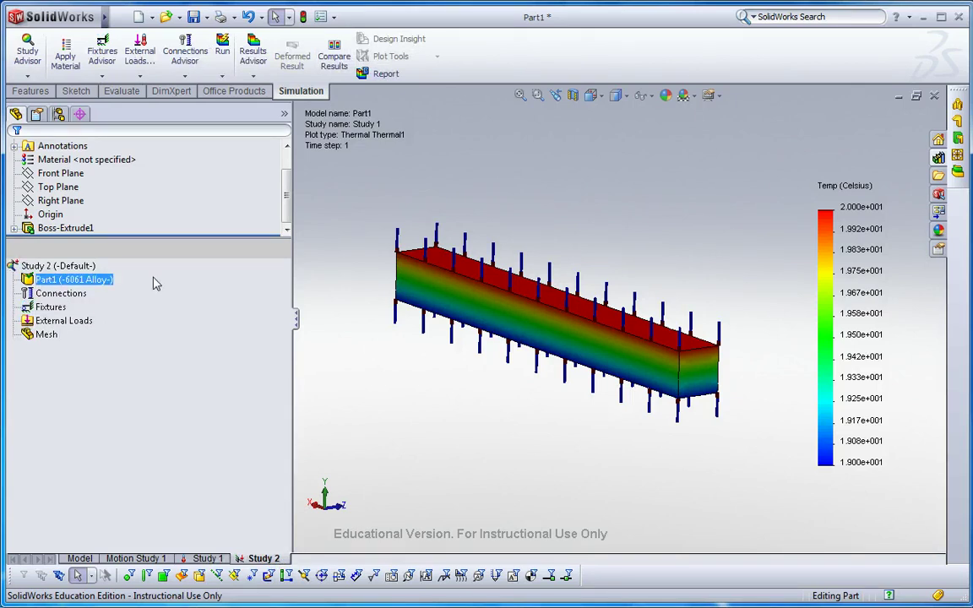
Copy the mesh from Study 1 into Study 2
click(207, 558)
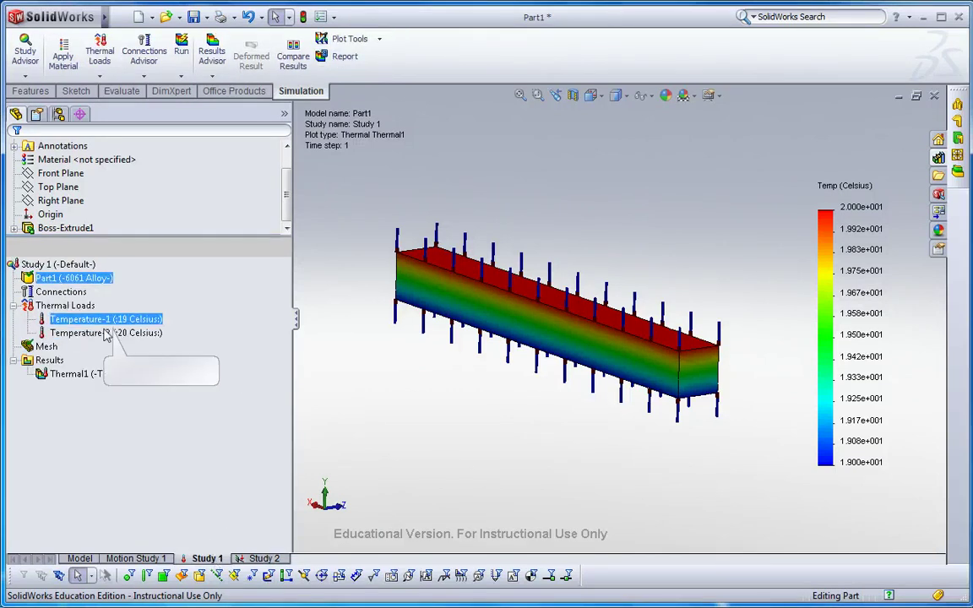
click(201, 376)
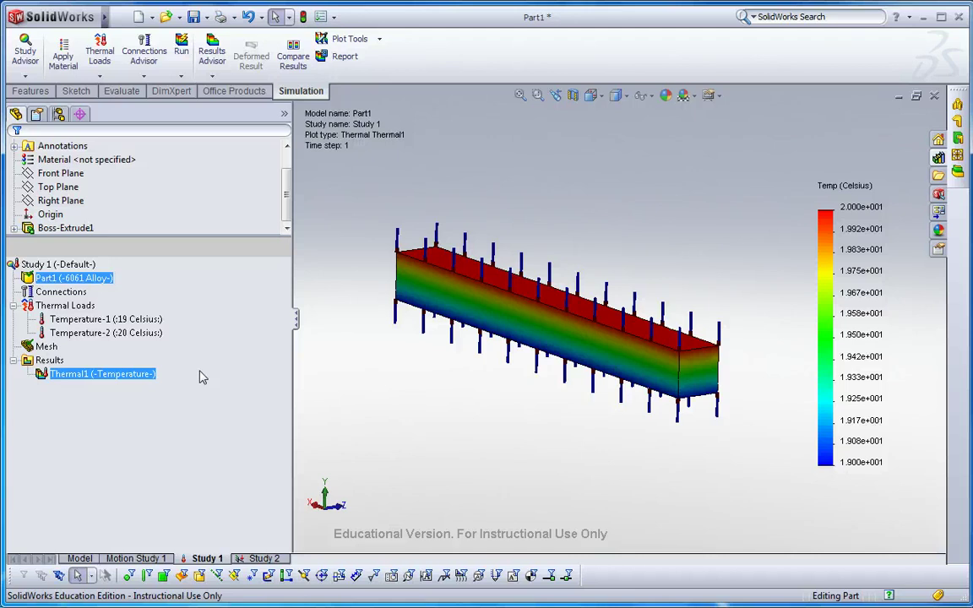
click(48, 347)
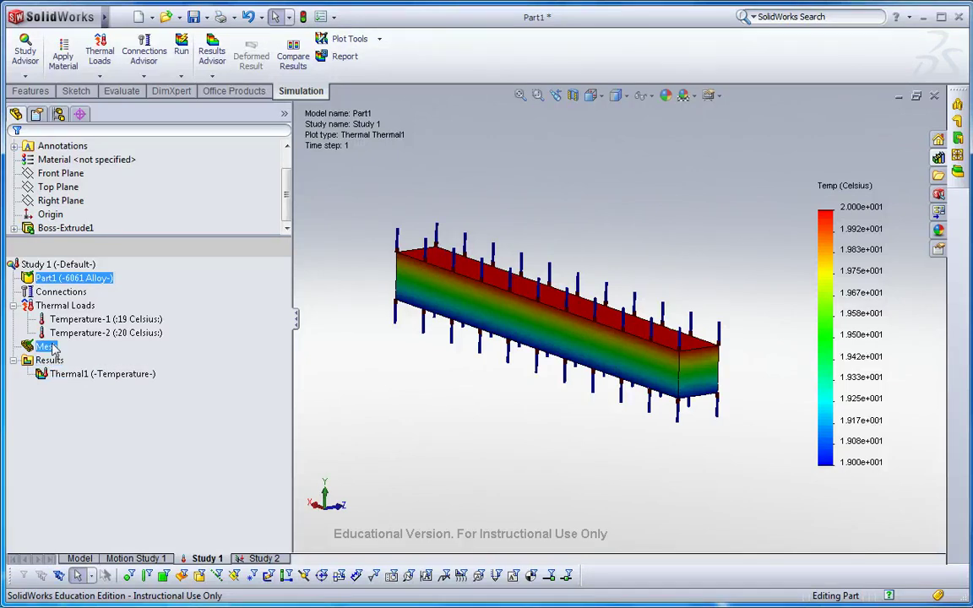
drag(52, 349, 270, 563)
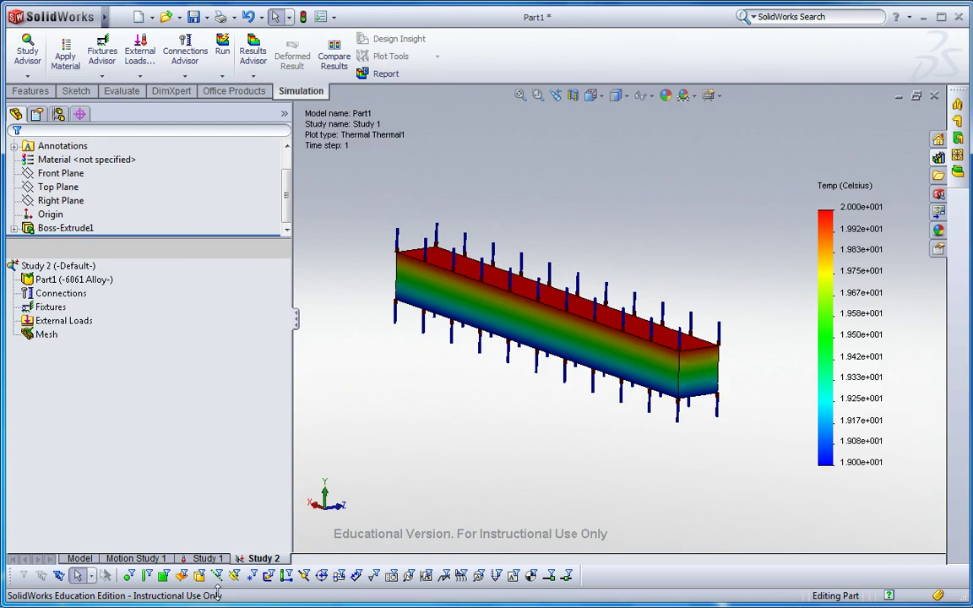
click(207, 558)
click(253, 562)
Set the thermal options in Study 2's properties to use temperatures from the thermal study Study 1
click(68, 267)
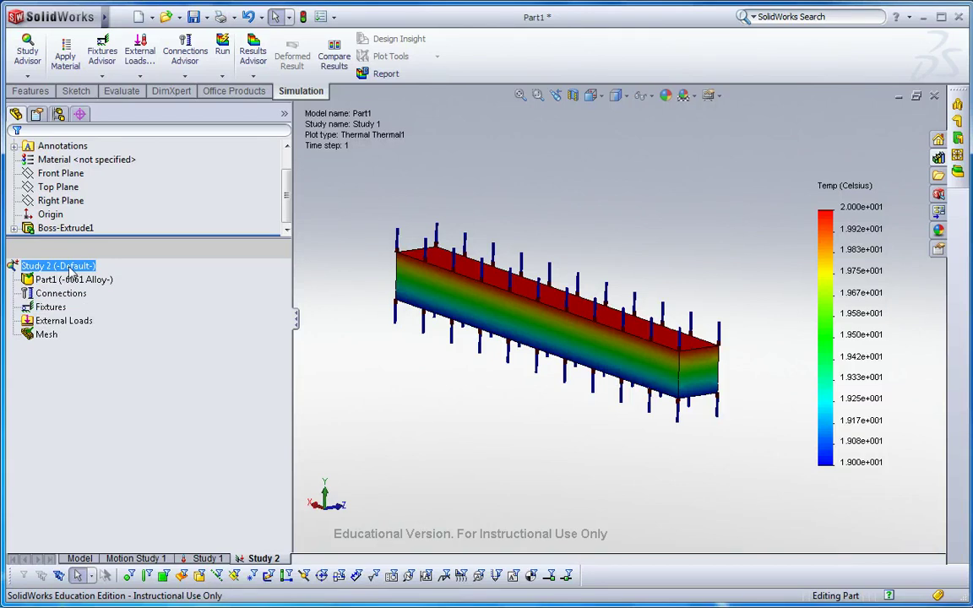
right_click(71, 268)
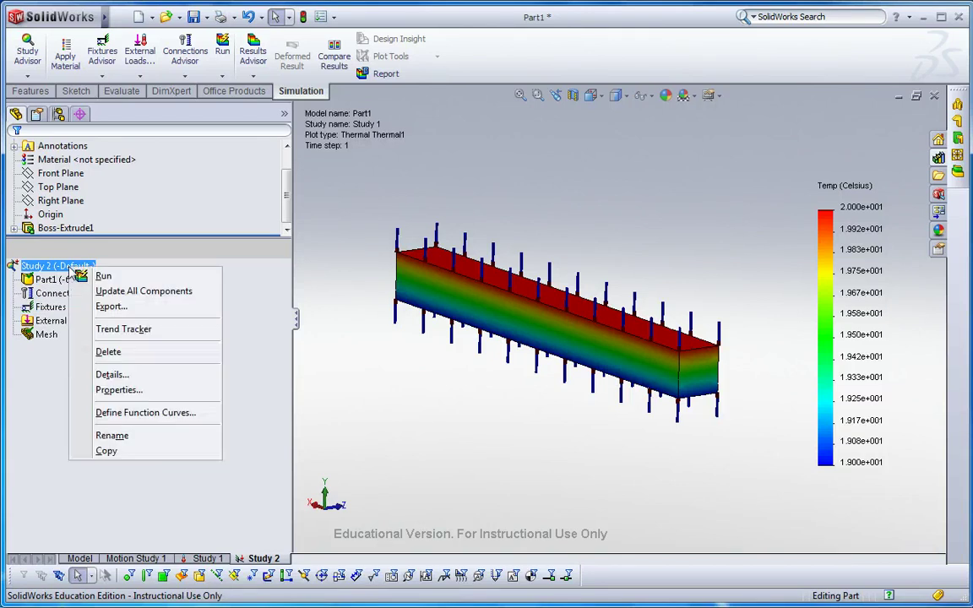
click(137, 390)
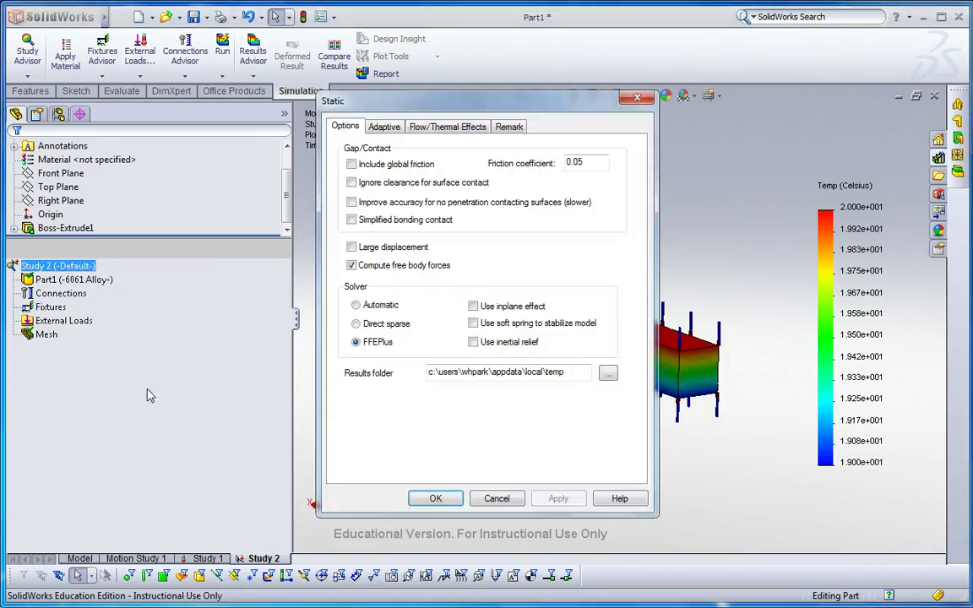
drag(478, 100, 545, 105)
click(531, 133)
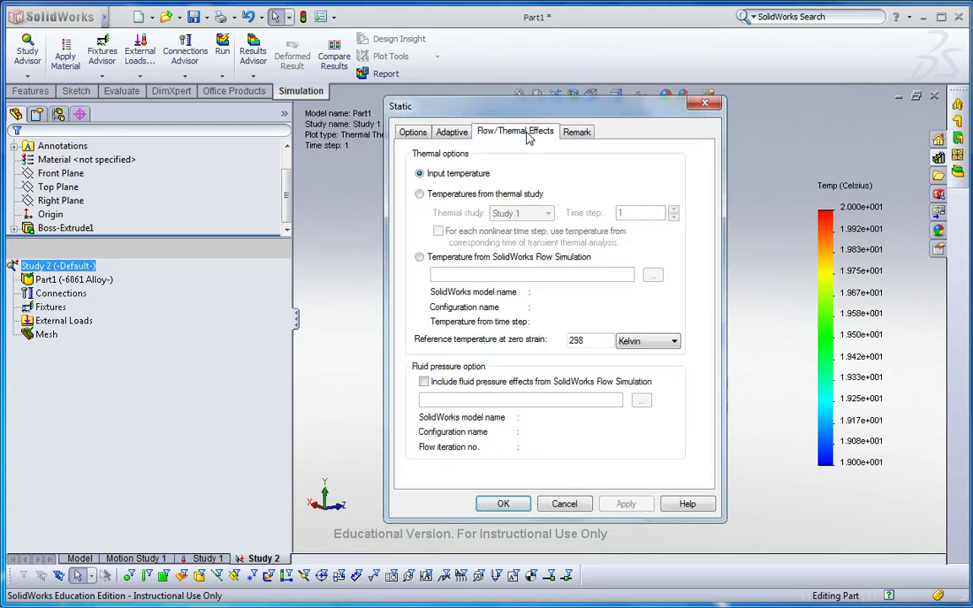
click(450, 196)
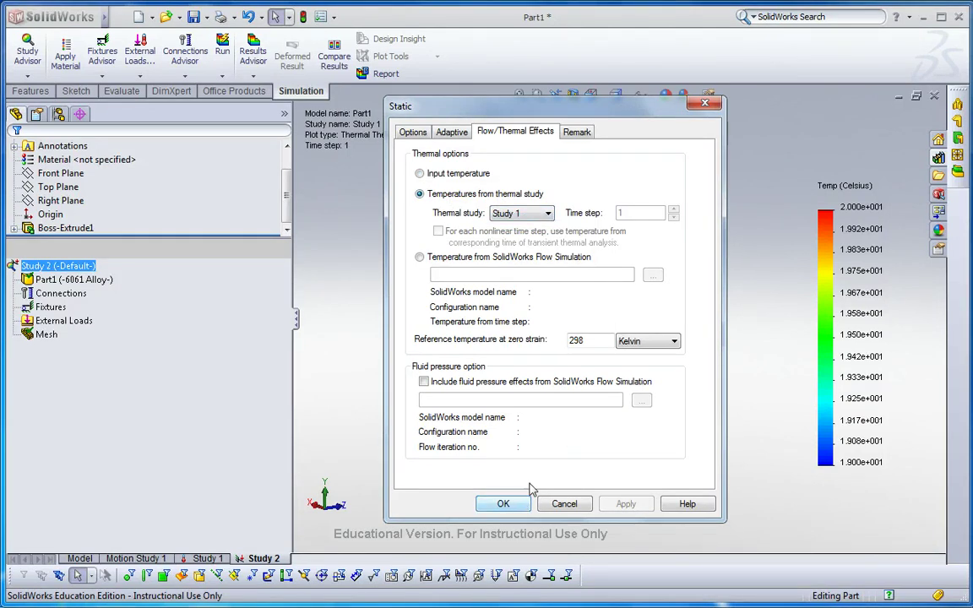
click(504, 503)
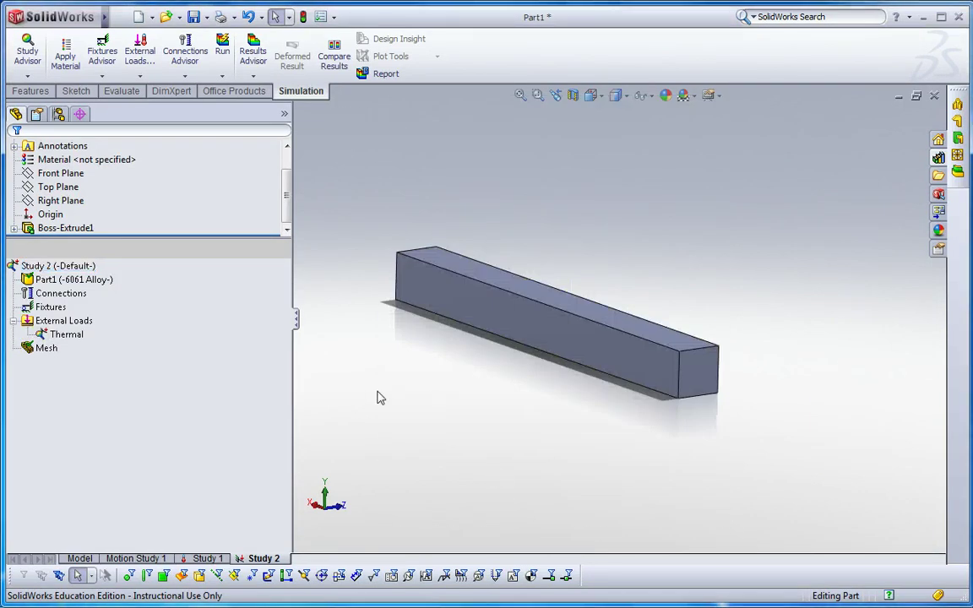
click(67, 336)
key(shift+Down)
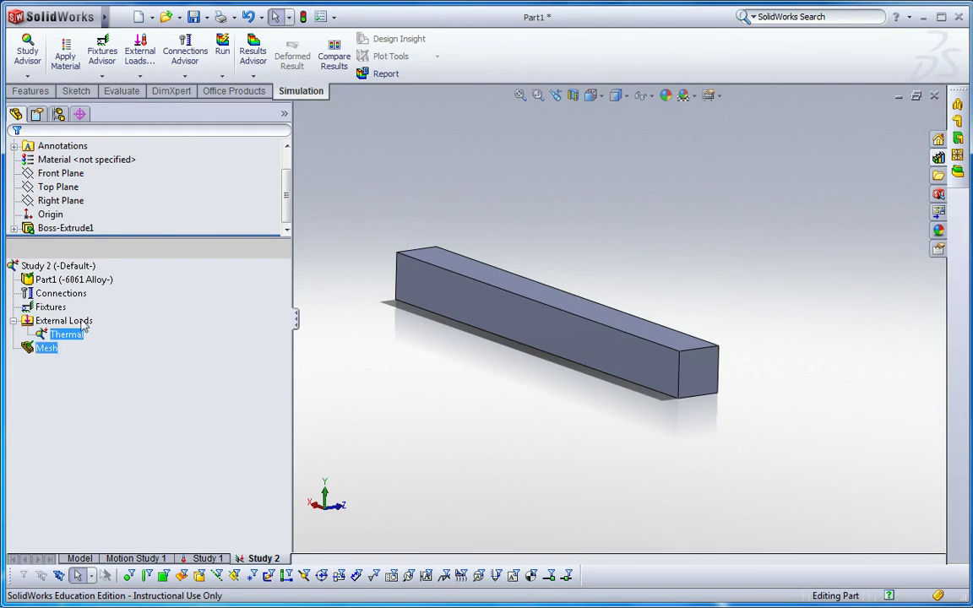
Try to run Study 2 without any fixtures defined
right_click(87, 267)
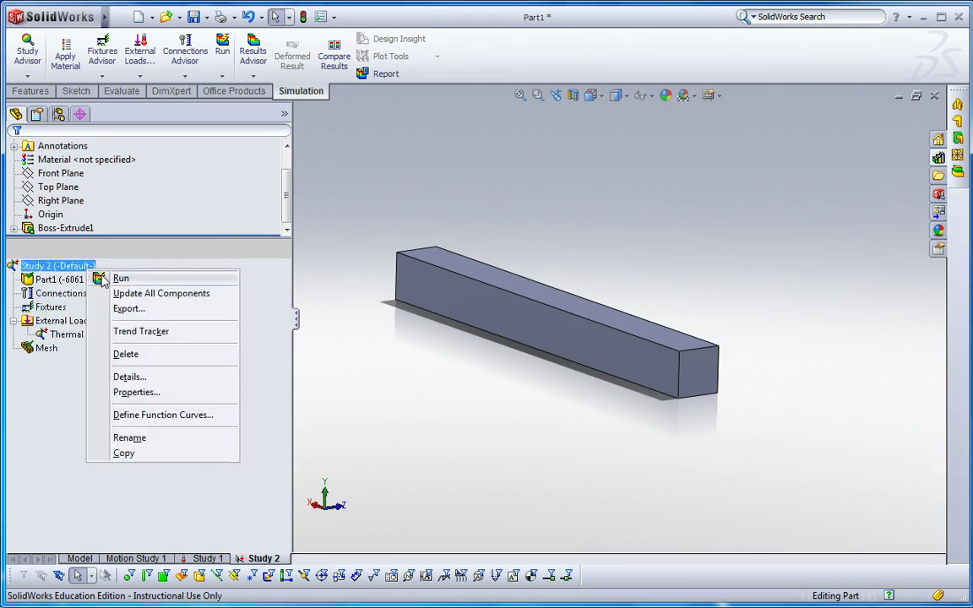
click(118, 278)
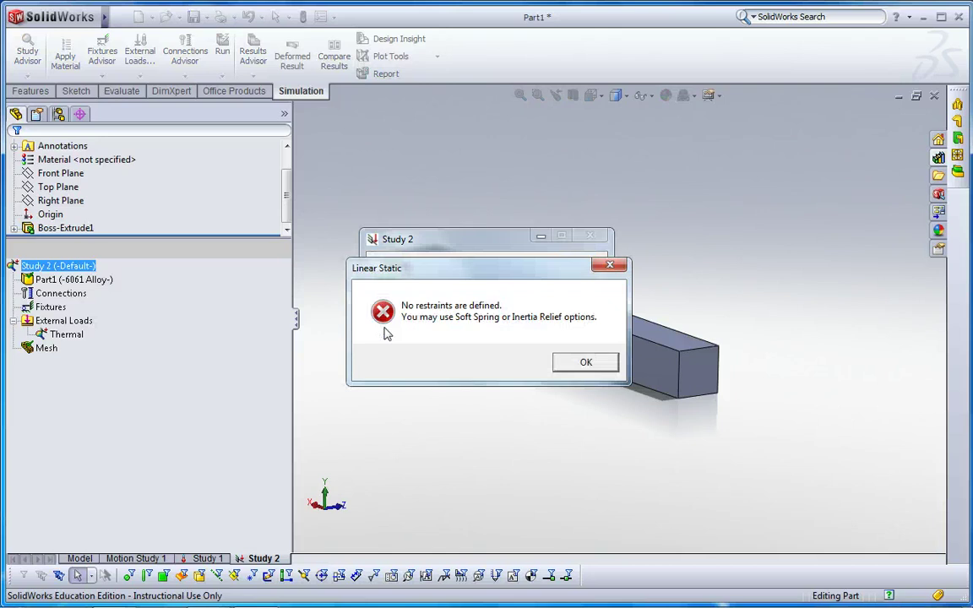
click(585, 361)
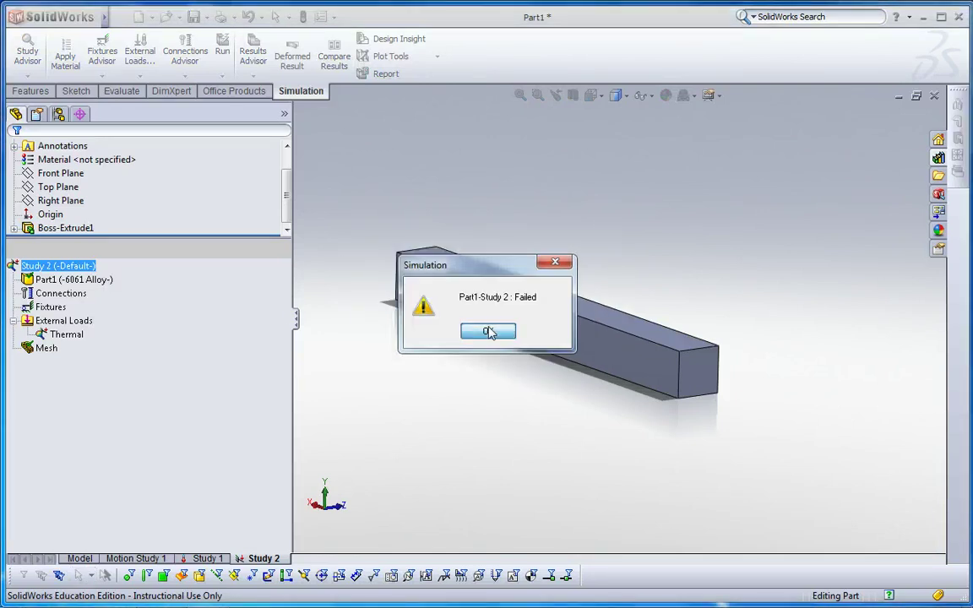
click(488, 331)
Apply a Fixed Geometry fixture to the bar's far end face in Study 2
right_click(55, 307)
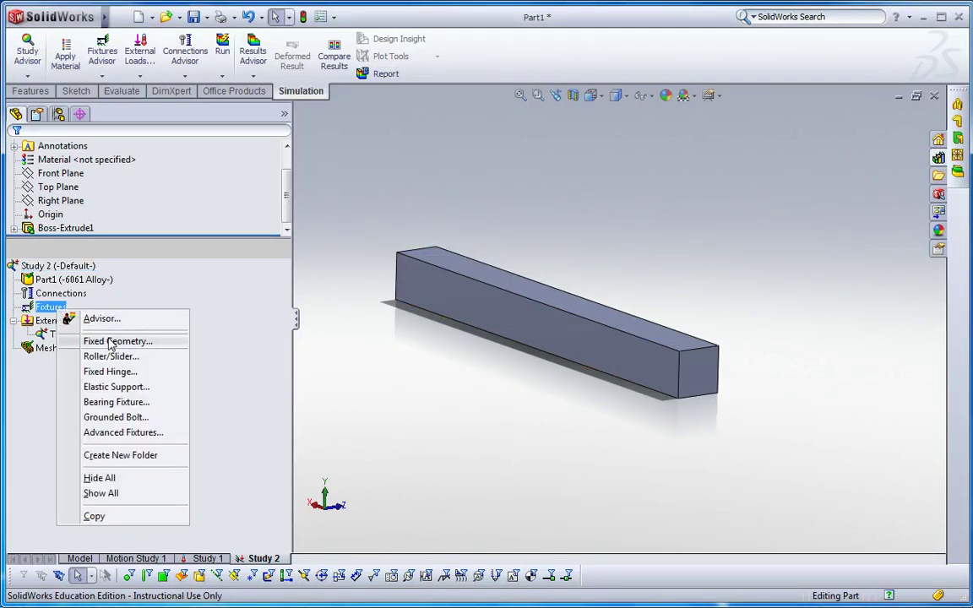
click(109, 342)
middle_drag(374, 263, 369, 293)
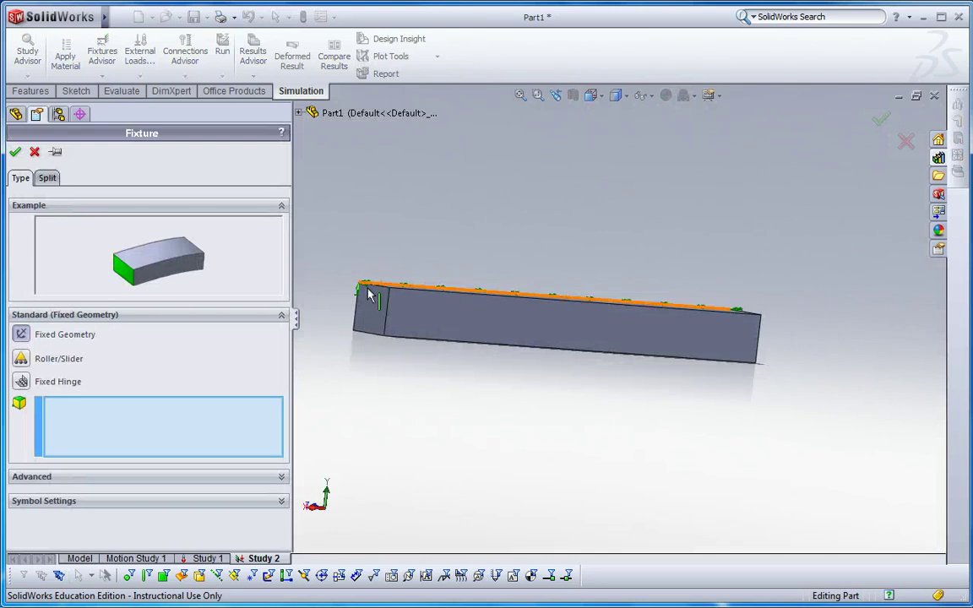
click(369, 295)
click(15, 151)
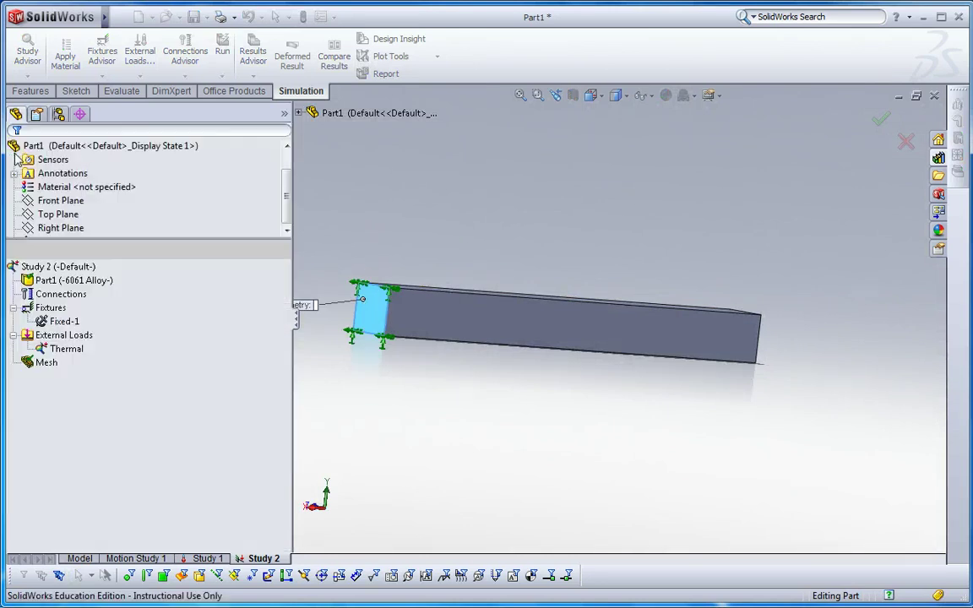
Run Study 2 with the fixture applied and display its displacement plot
right_click(57, 266)
key(Escape)
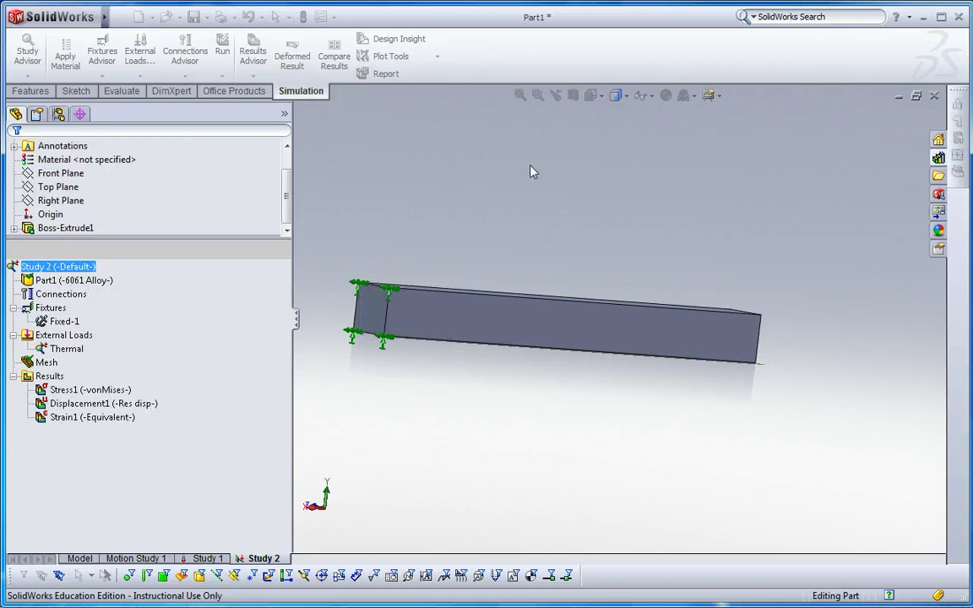
double_click(122, 404)
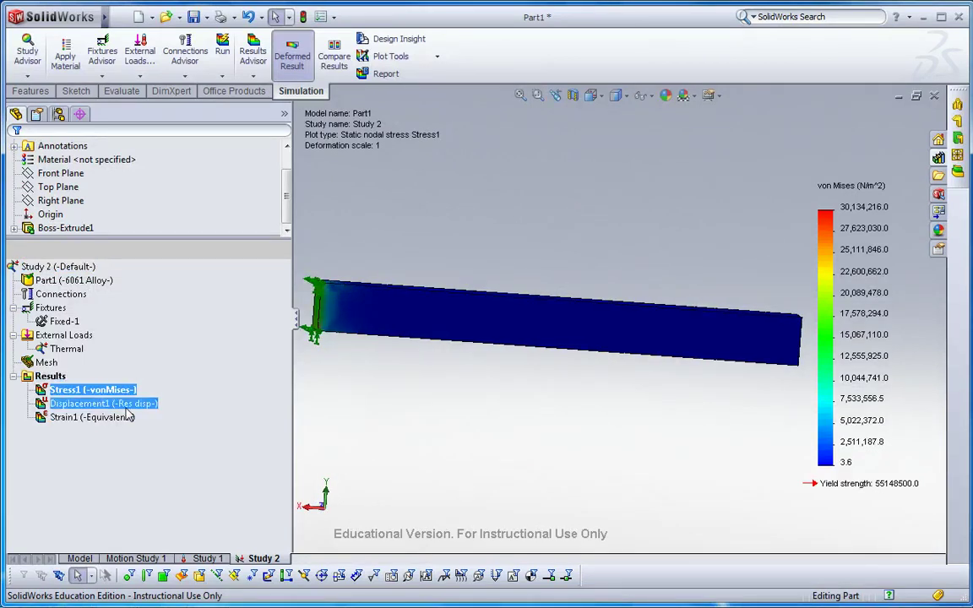
Set the displacement plot to UY: Y Displacement with an automatic deformed shape scale and inspect the bent bar
right_click(127, 405)
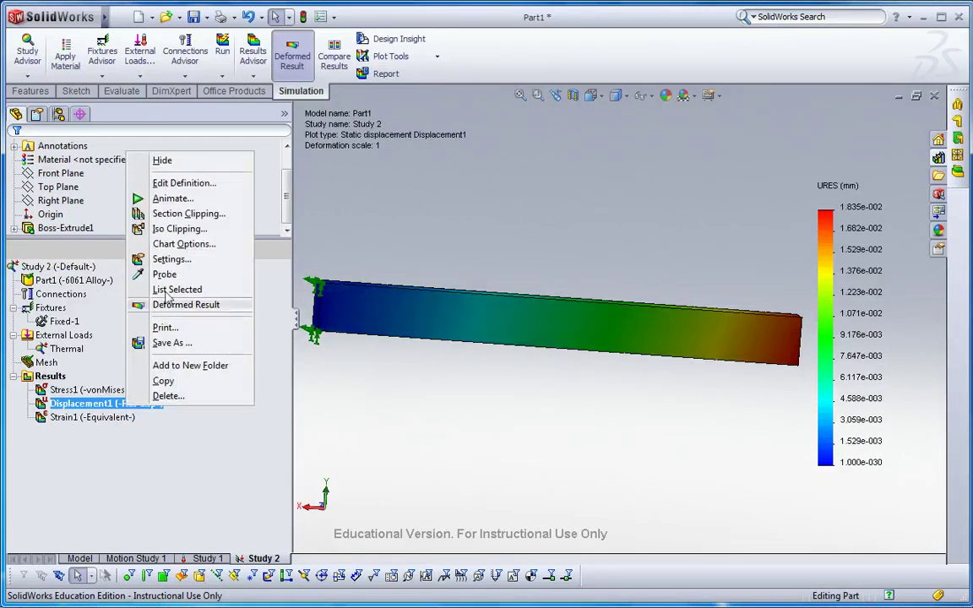
click(169, 182)
click(84, 193)
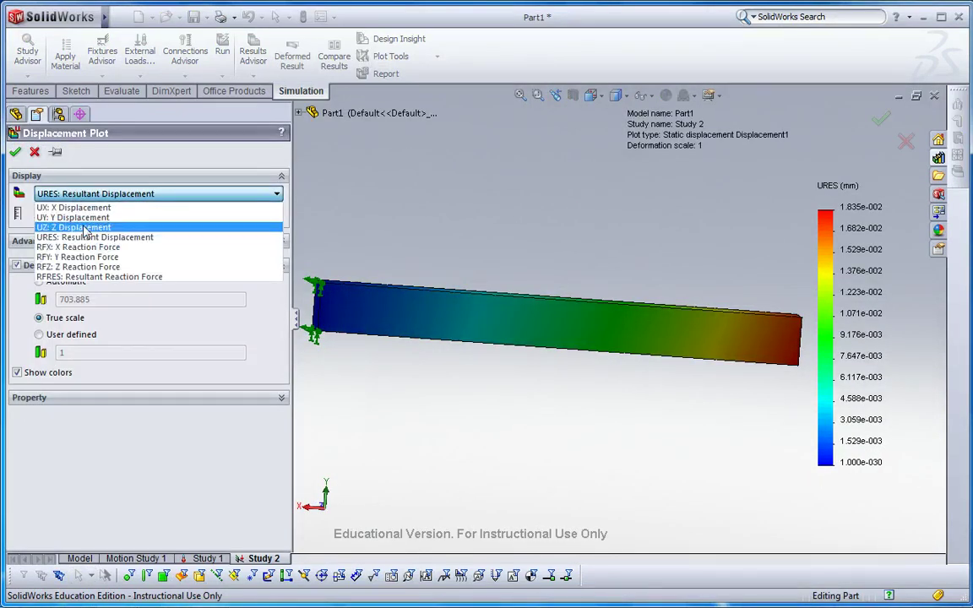
click(87, 217)
click(39, 282)
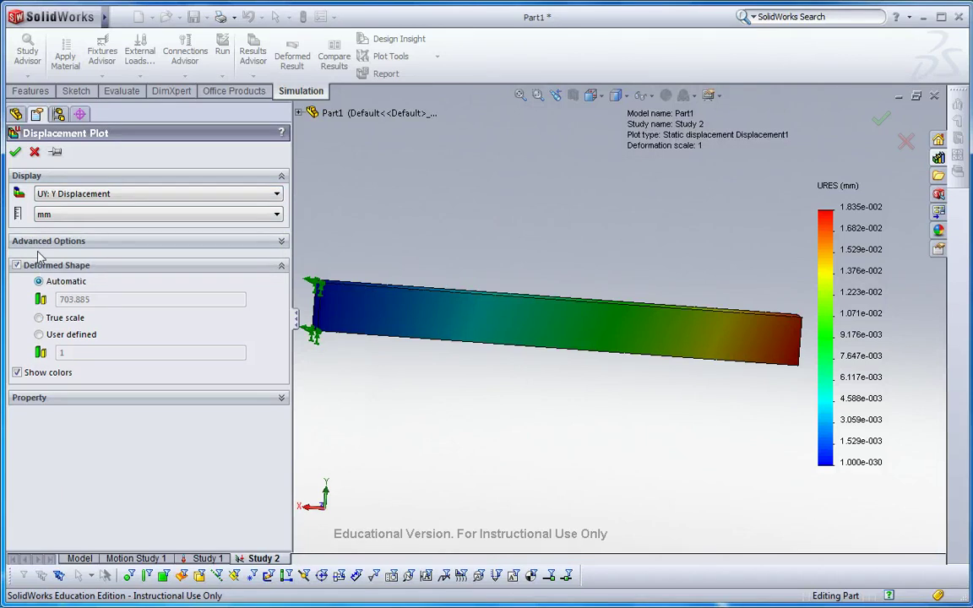
click(16, 151)
middle_drag(555, 369, 526, 381)
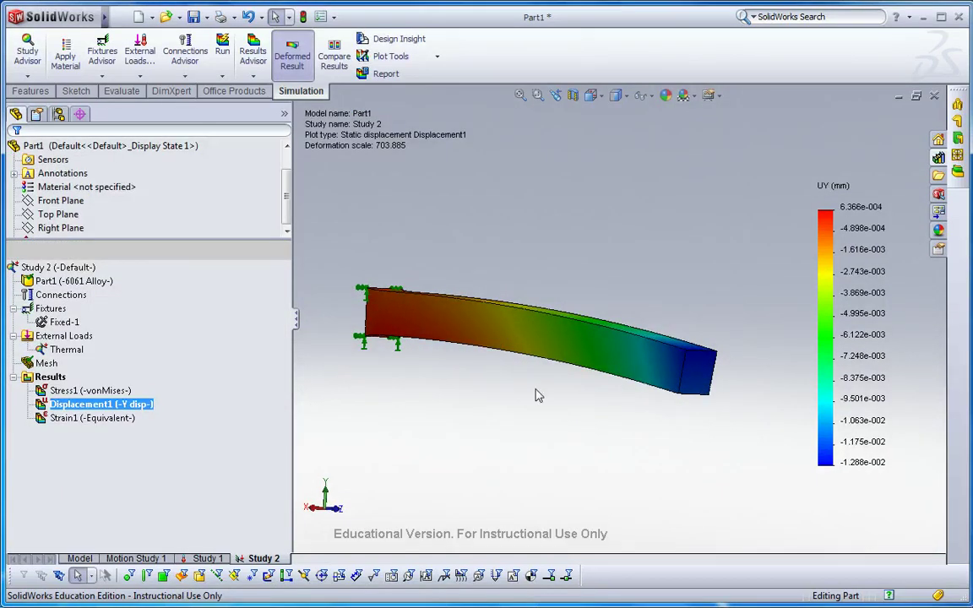